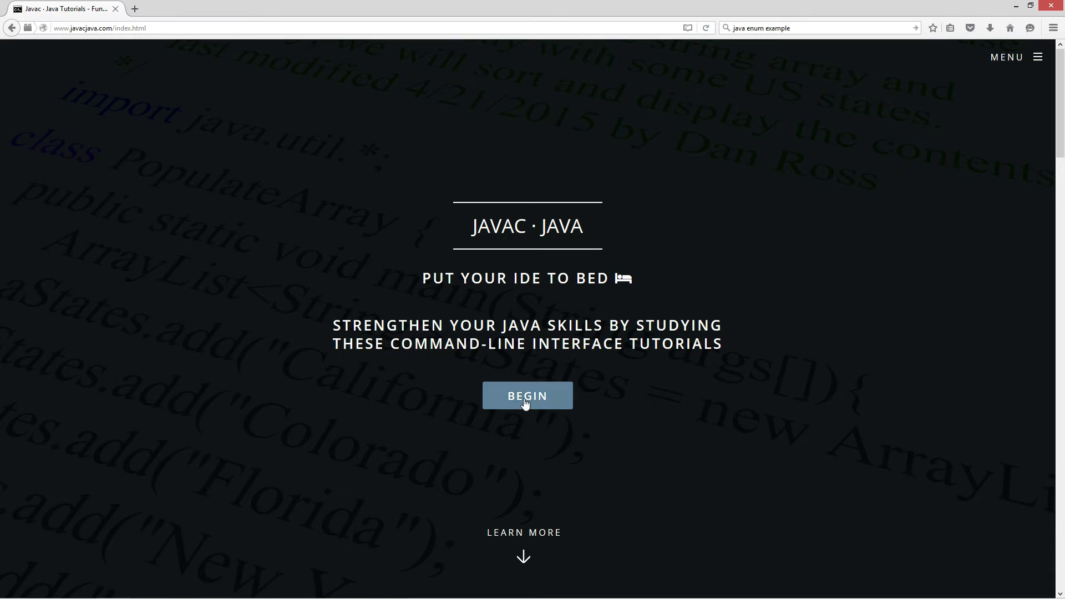
- Go to the Java tutorials list and open the Enum Common Methods tutorial
{"action": "left_click", "coordinate": [526, 399]}
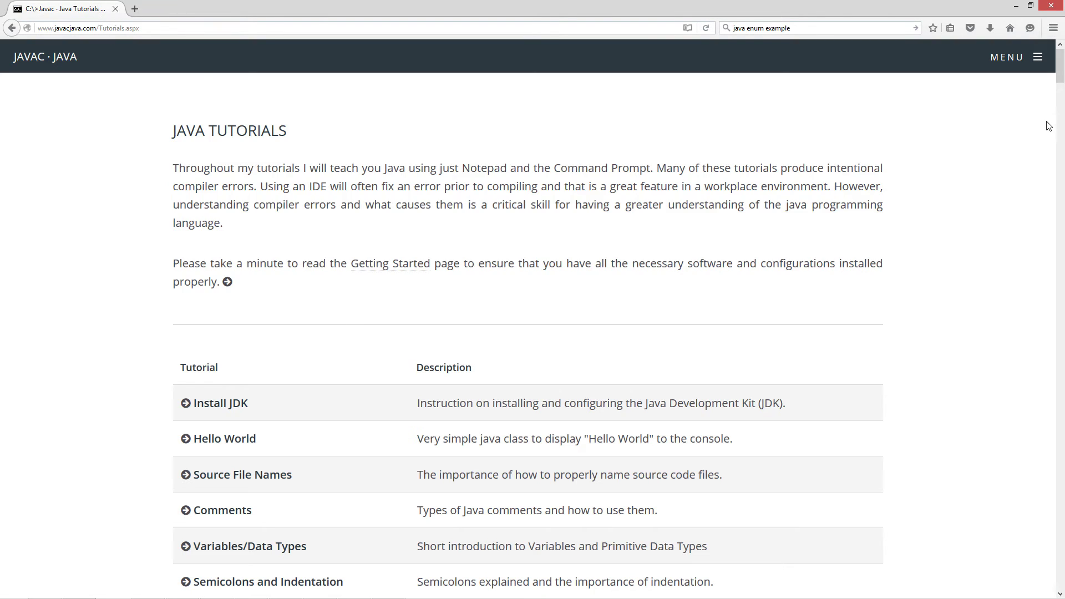
{"action": "left_click_drag", "start_coordinate": [1060, 100], "coordinate": [1059, 542]}
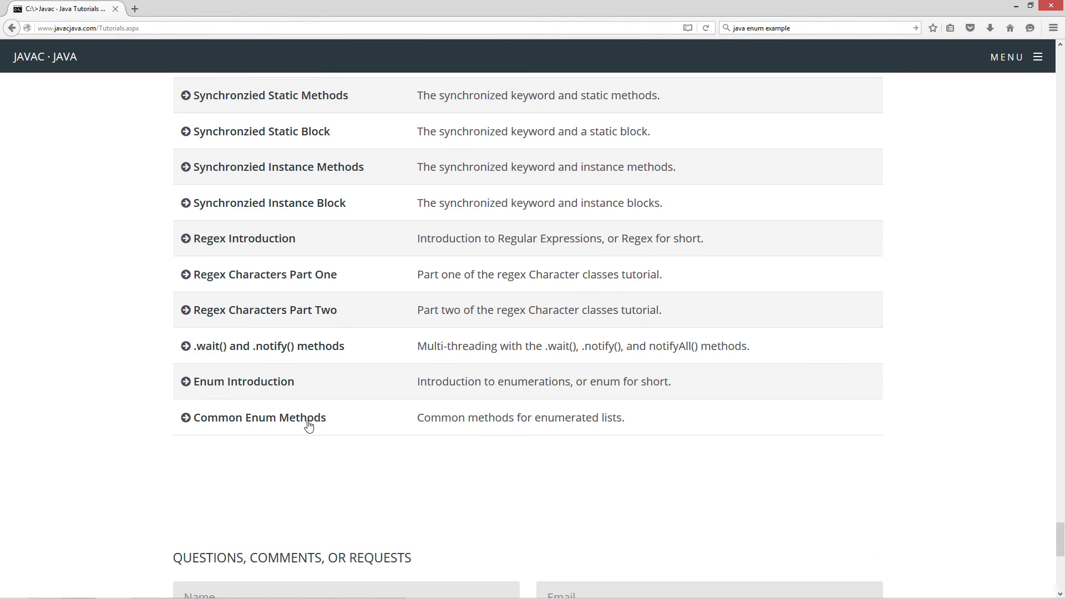
{"action": "left_click", "coordinate": [284, 417]}
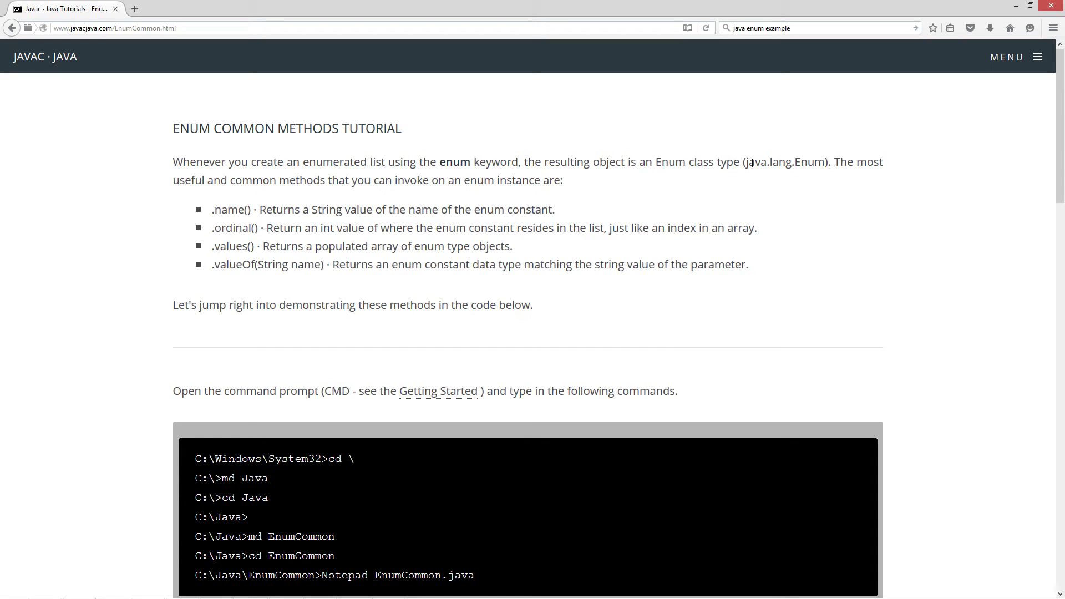
- Highlight java.lang.Enum, the .name() method and valueOf's String name parameter while reading
{"action": "left_click_drag", "start_coordinate": [747, 163], "coordinate": [825, 164]}
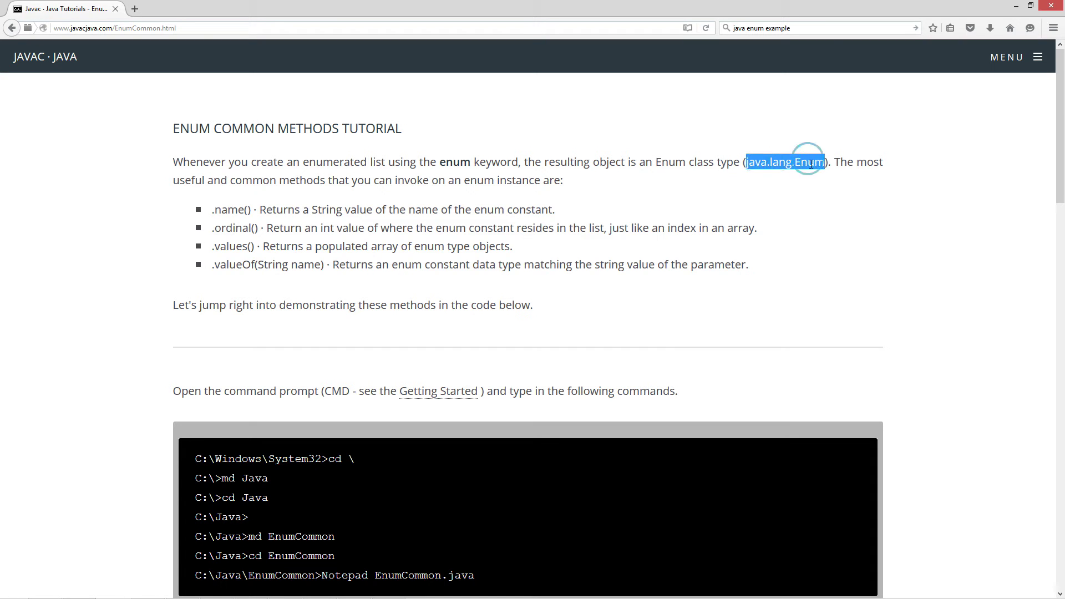
{"action": "left_click", "coordinate": [811, 163]}
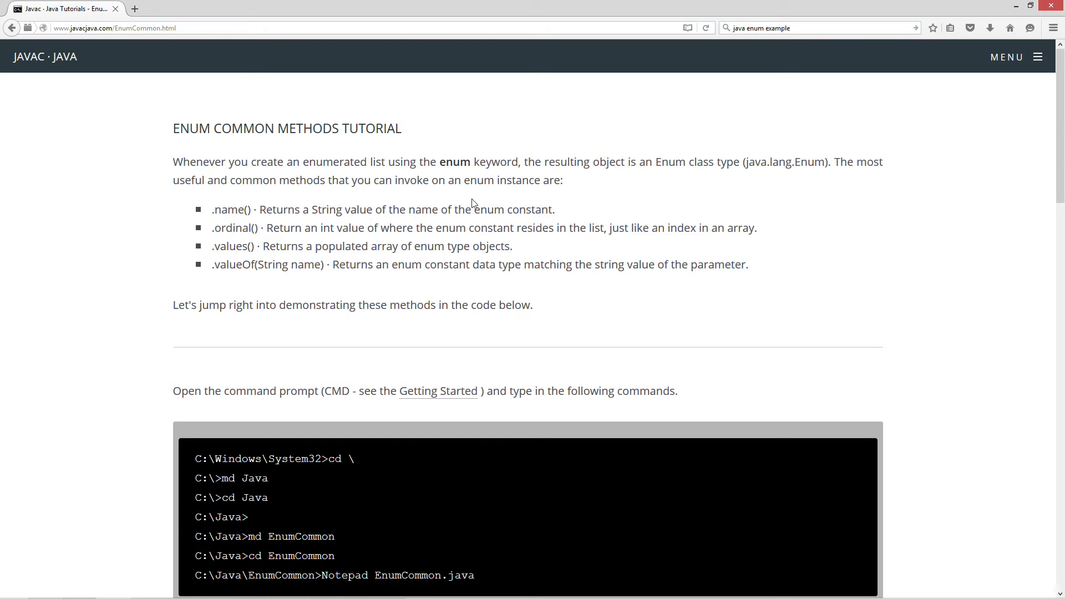
{"action": "double_click", "coordinate": [225, 210]}
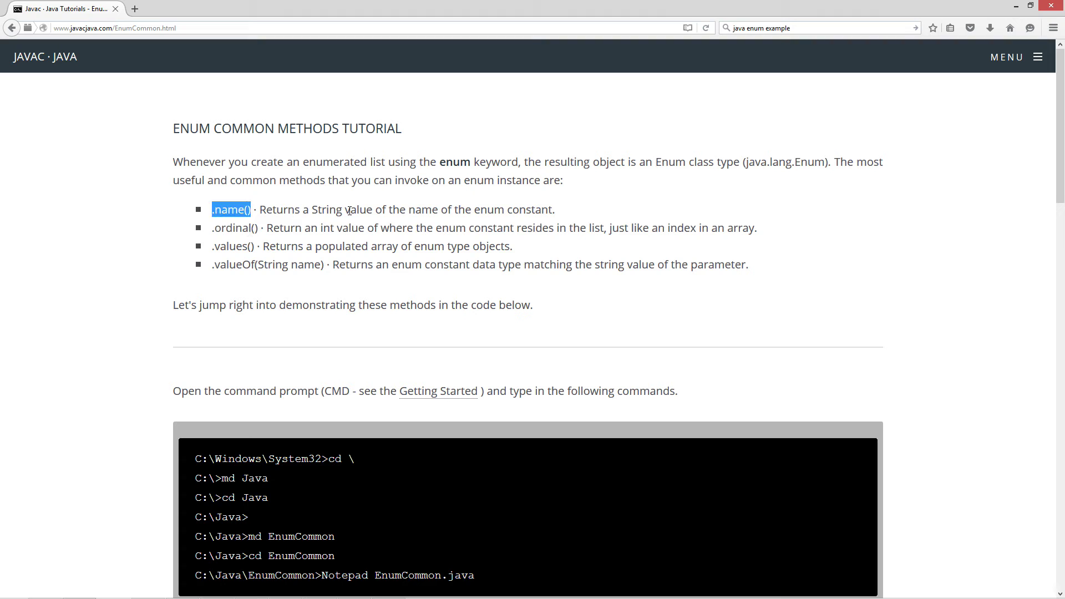
{"action": "left_click", "coordinate": [490, 210]}
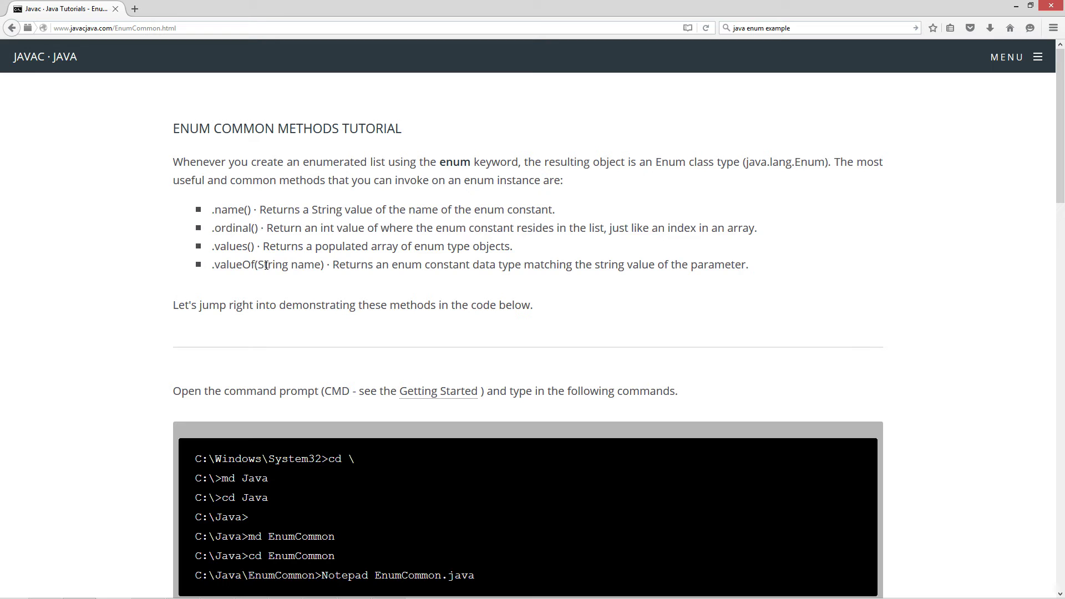
{"action": "left_click_drag", "start_coordinate": [258, 264], "coordinate": [322, 264]}
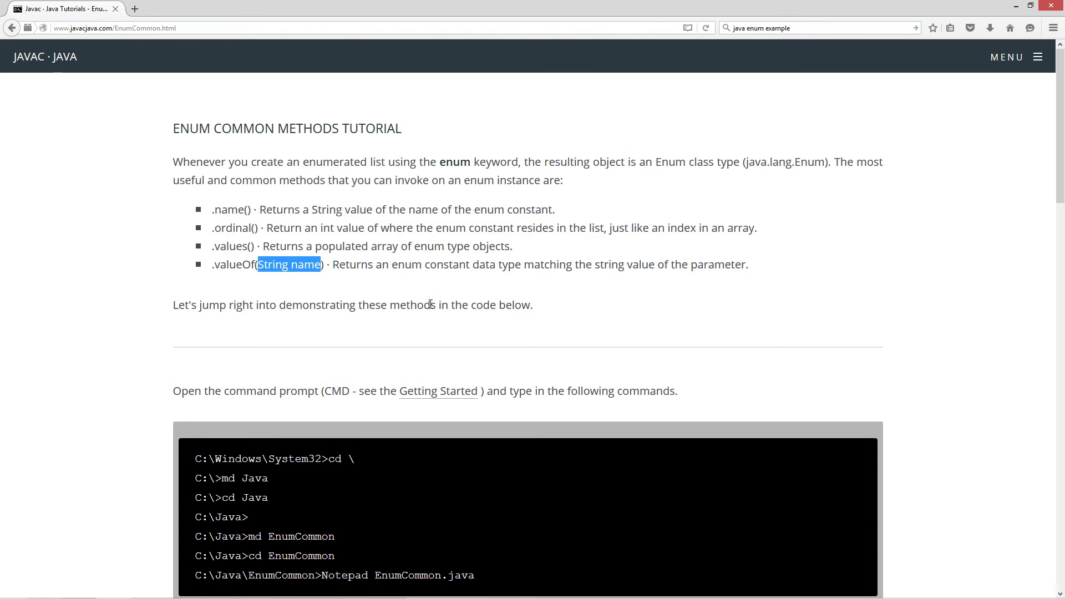
{"action": "scroll", "coordinate": [629, 302], "scroll_direction": "down", "scroll_amount": 4}
{"action": "scroll", "coordinate": [628, 302], "scroll_direction": "down", "scroll_amount": 4}
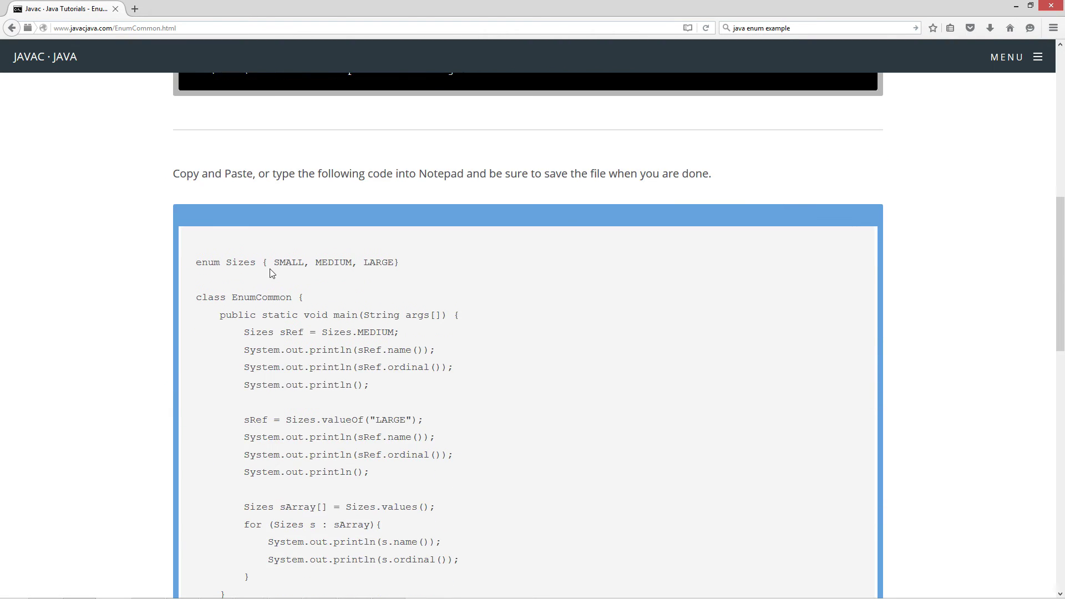
- Select the entire EnumCommon code listing and copy it
{"action": "left_click_drag", "start_coordinate": [196, 273], "coordinate": [228, 450]}
{"action": "scroll", "coordinate": [227, 450], "scroll_direction": "down", "scroll_amount": 2}
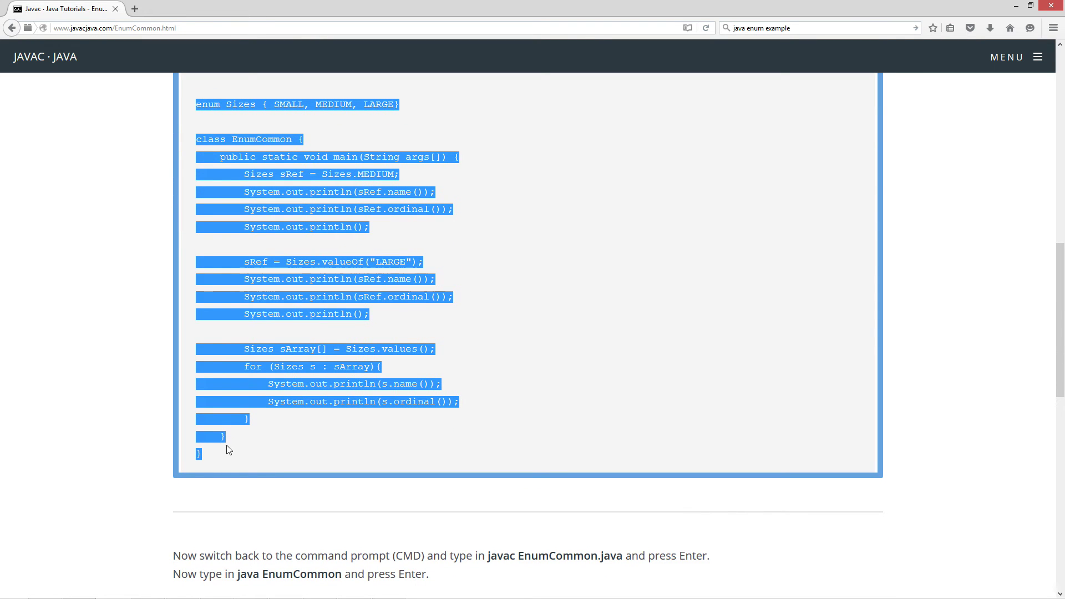
{"action": "right_click", "coordinate": [281, 288]}
{"action": "left_click", "coordinate": [308, 300]}
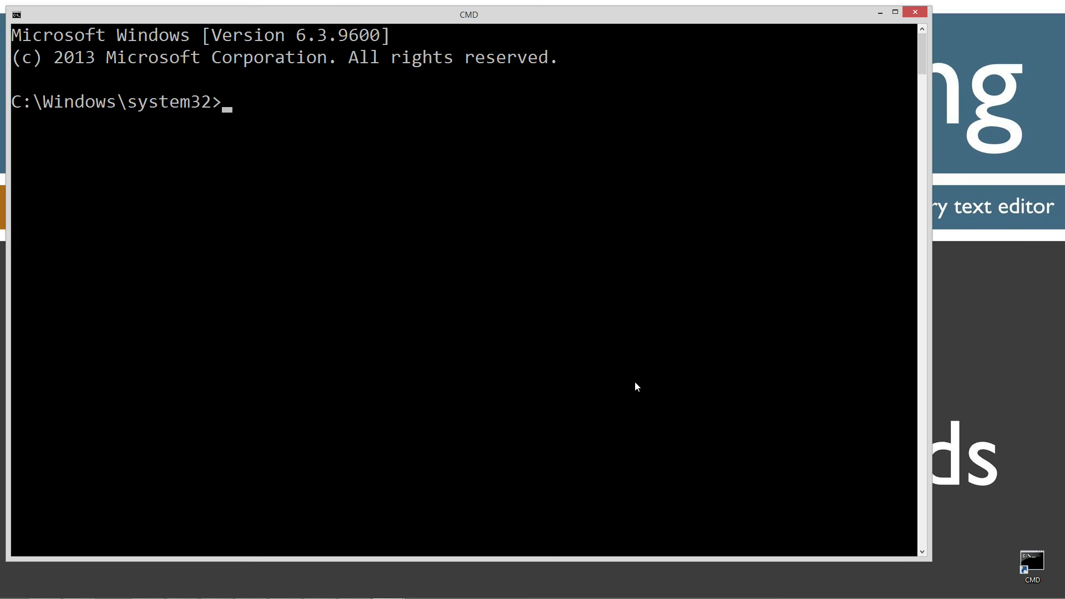
{"action": "type", "text": "javac"}
- Run javac to confirm the compiler responds, then clear the console with cls
{"action": "key", "text": "Return"}
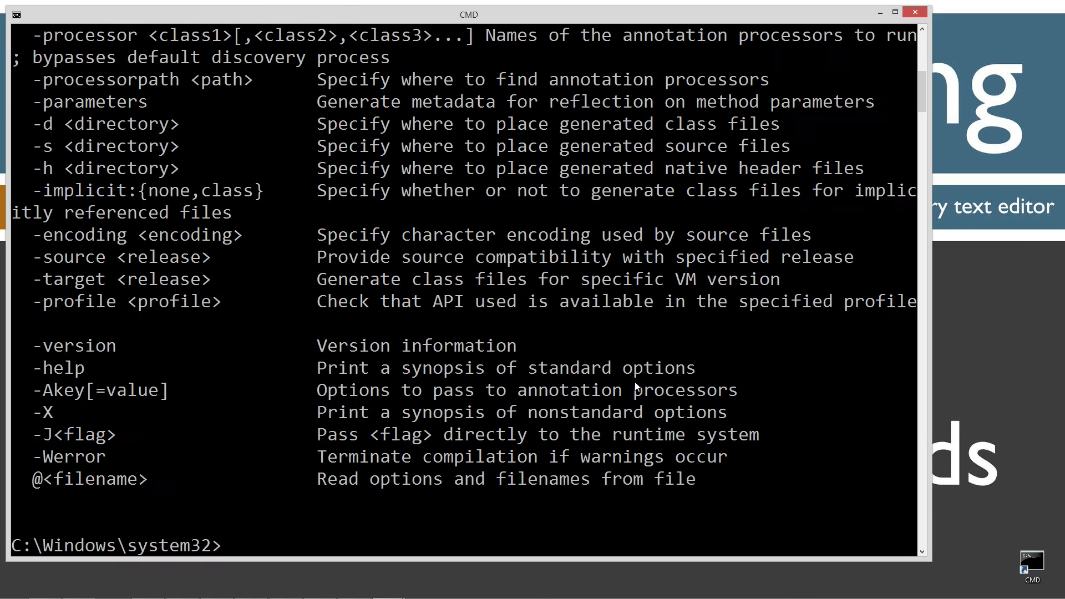
{"action": "type", "text": "cls"}
{"action": "key", "text": "Return"}
{"action": "type", "text": "cd "}
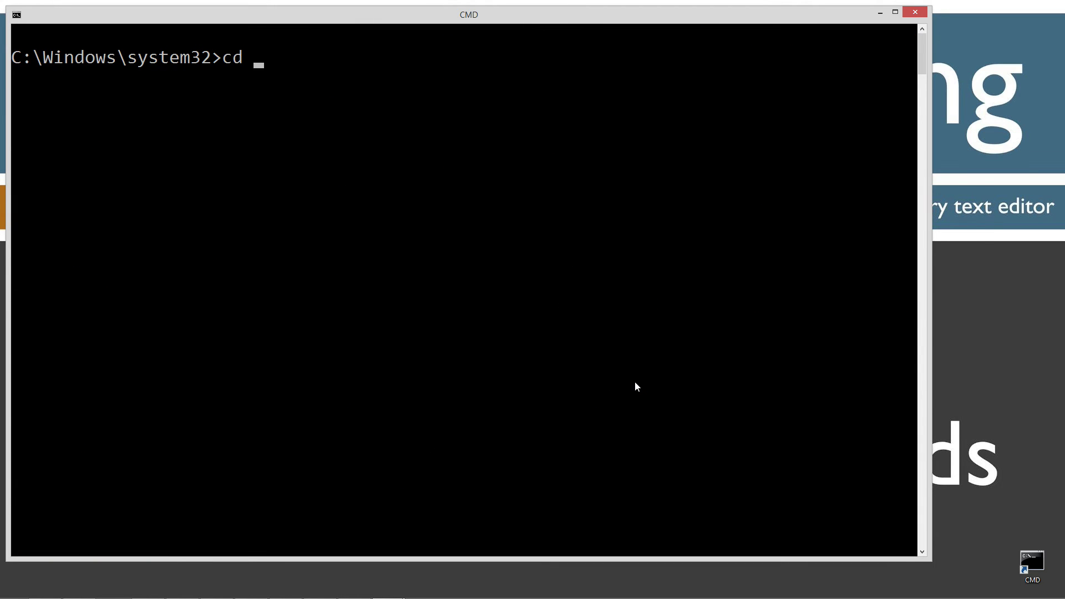
{"action": "type", "text": "\\"}
- Move to the root of C:, create the Java folder and enter it
{"action": "key", "text": "Return"}
{"action": "type", "text": "md Java"}
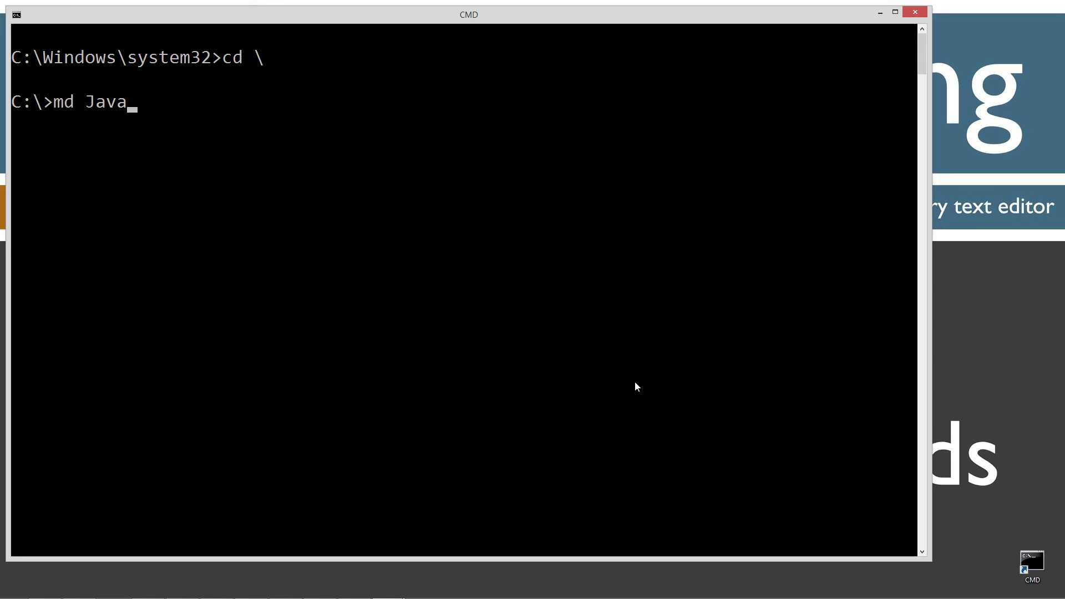
{"action": "key", "text": "Return"}
{"action": "type", "text": "cd Jav"}
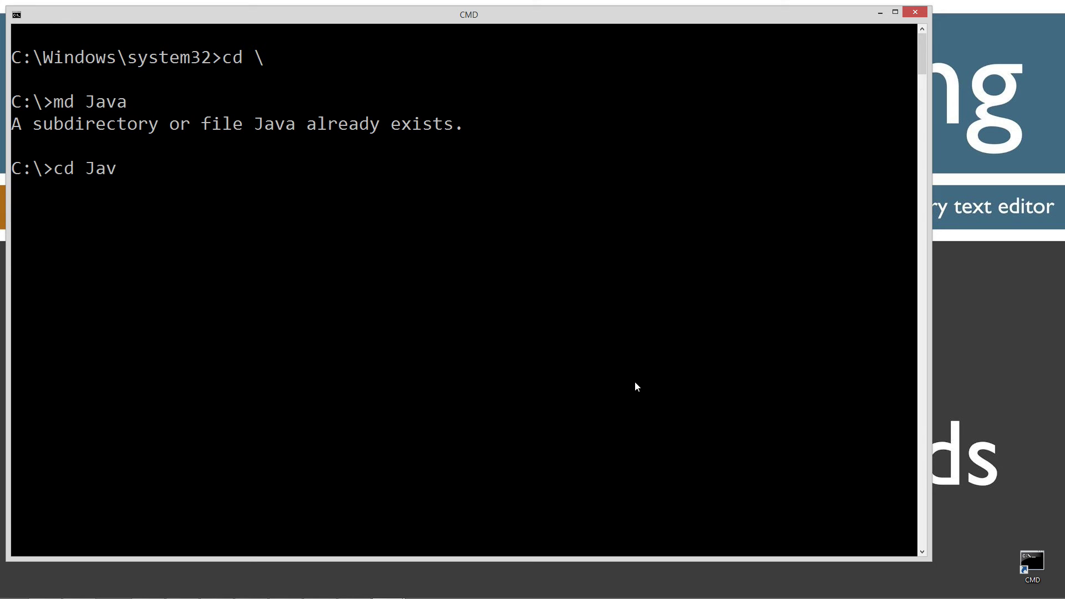
{"action": "type", "text": "a"}
{"action": "key", "text": "Return"}
{"action": "type", "text": "m"}
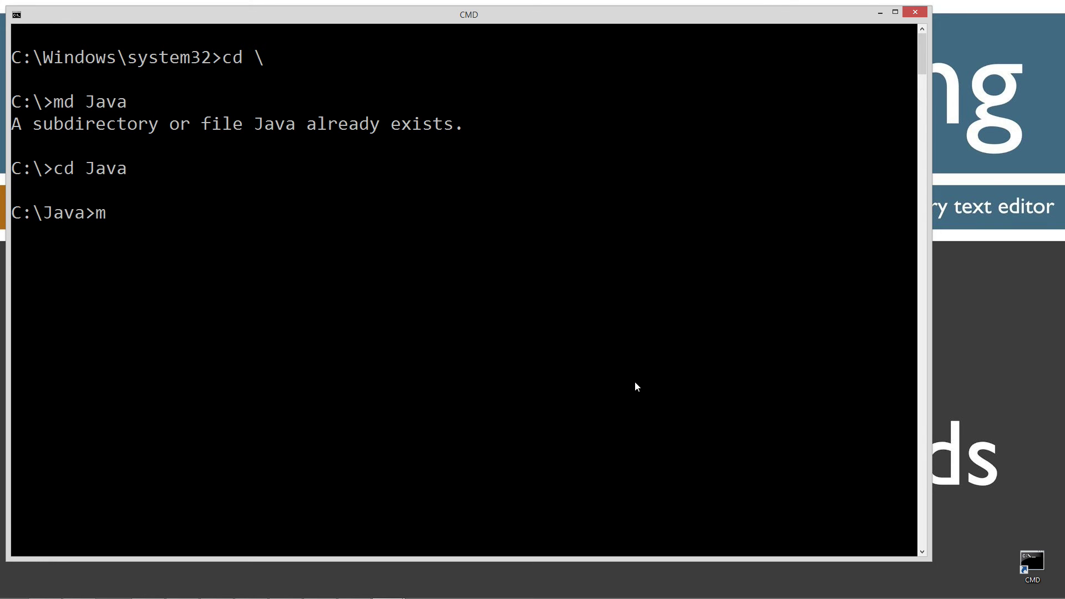
{"action": "type", "text": "d Enum"}
{"action": "type", "text": "Common"}
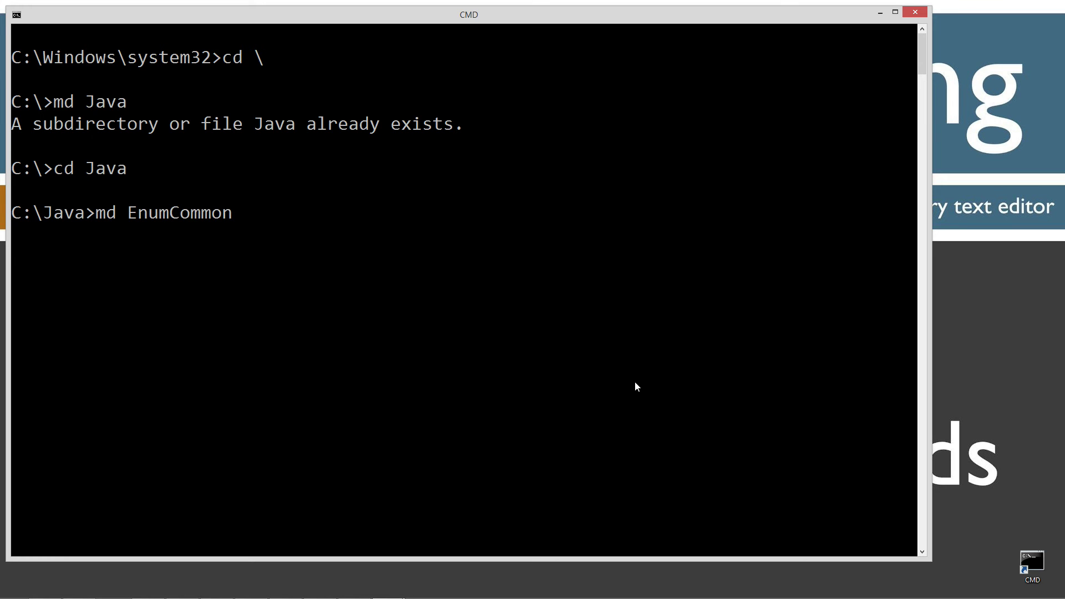
- Create and enter the EnumCommon folder, then prepare the notepad EnumCommon.java command
{"action": "key", "text": "Return"}
{"action": "type", "text": "cd EnumCommon"}
{"action": "key", "text": "Return"}
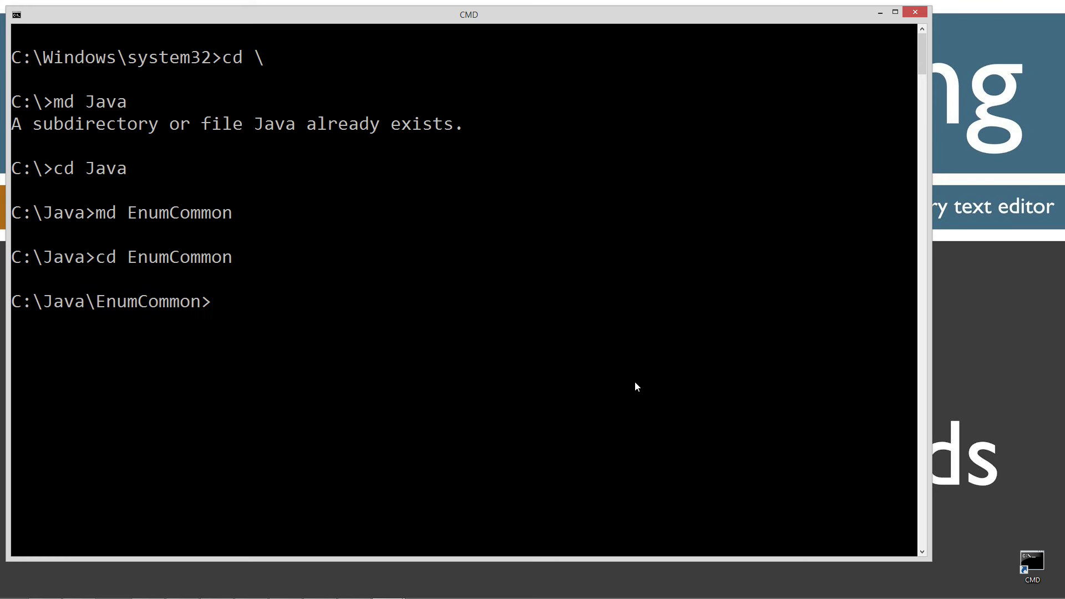
{"action": "type", "text": "notepad Enum"}
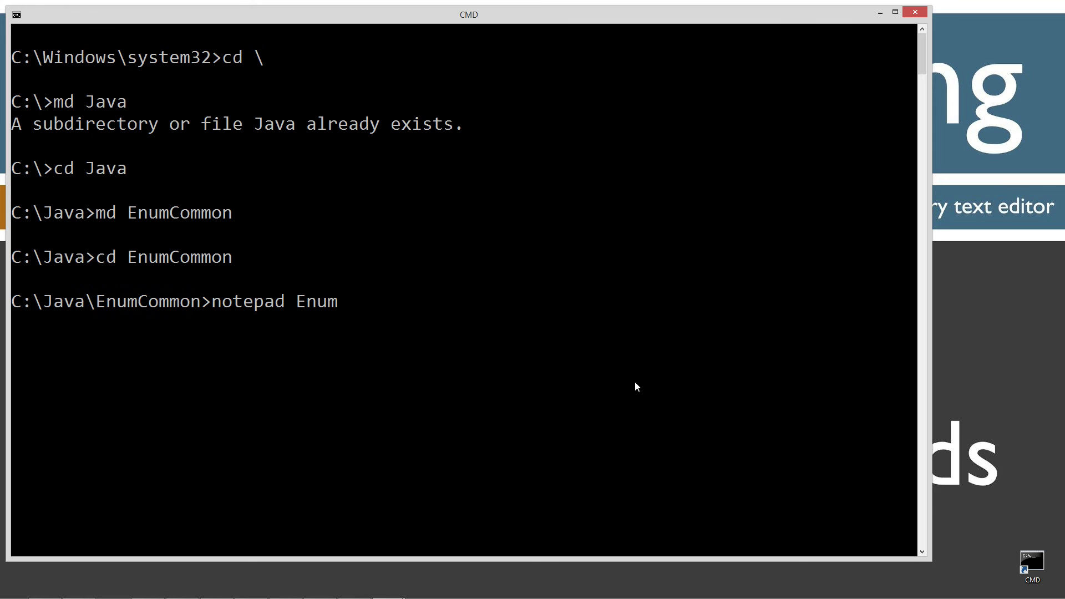
{"action": "type", "text": "Comm.j"}
{"action": "key", "text": "BackSpace"}
{"action": "key", "text": "BackSpace"}
{"action": "type", "text": "on.java"}
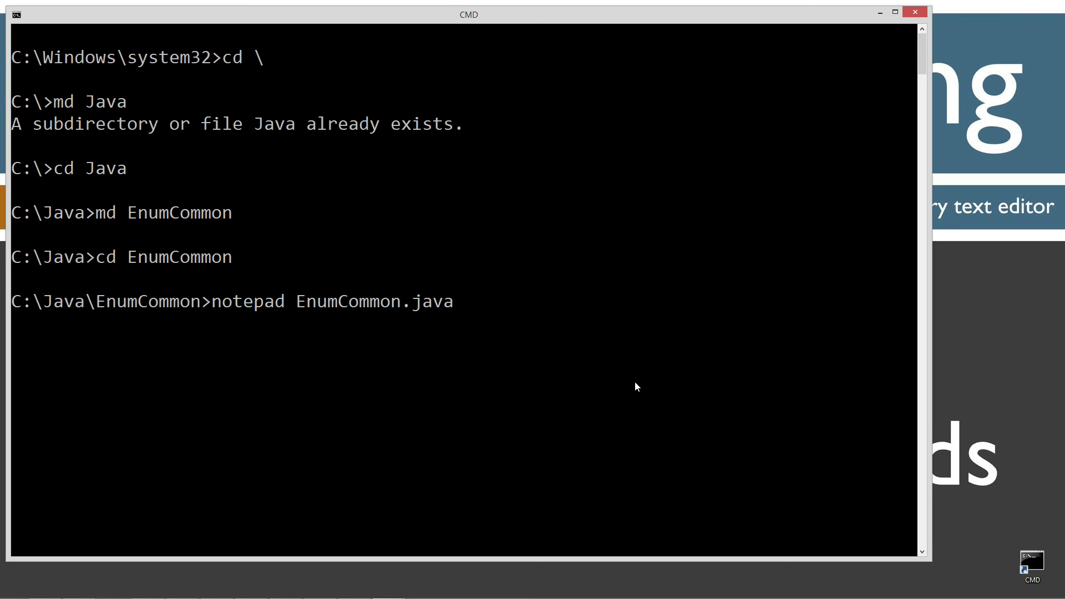
- Create EnumCommon.java in Notepad, paste the copied program and save it
{"action": "key", "text": "Return"}
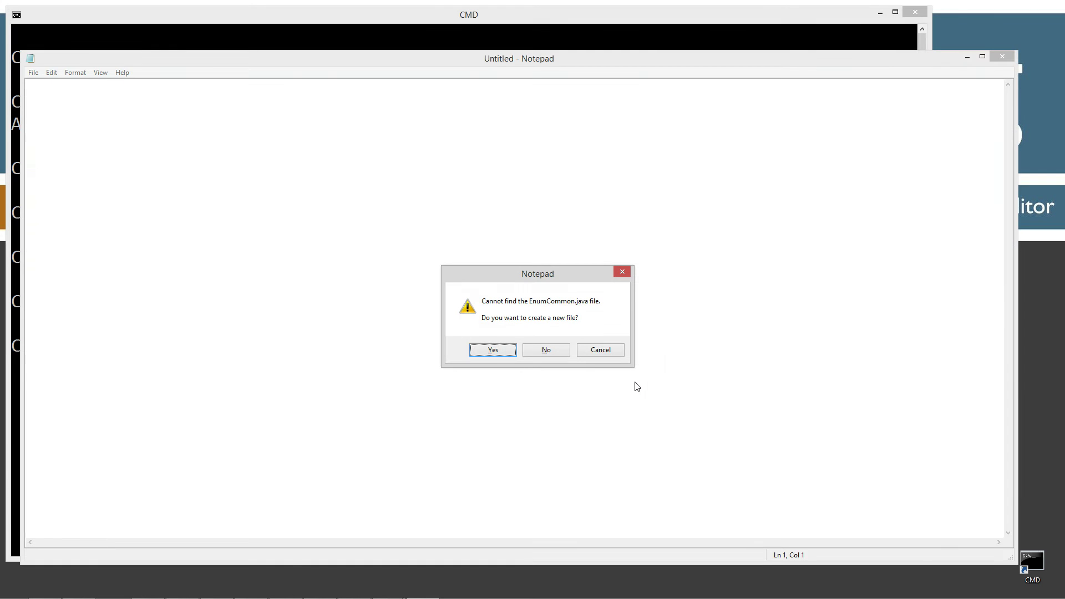
{"action": "key", "text": "Return"}
{"action": "key", "text": "ctrl+v"}
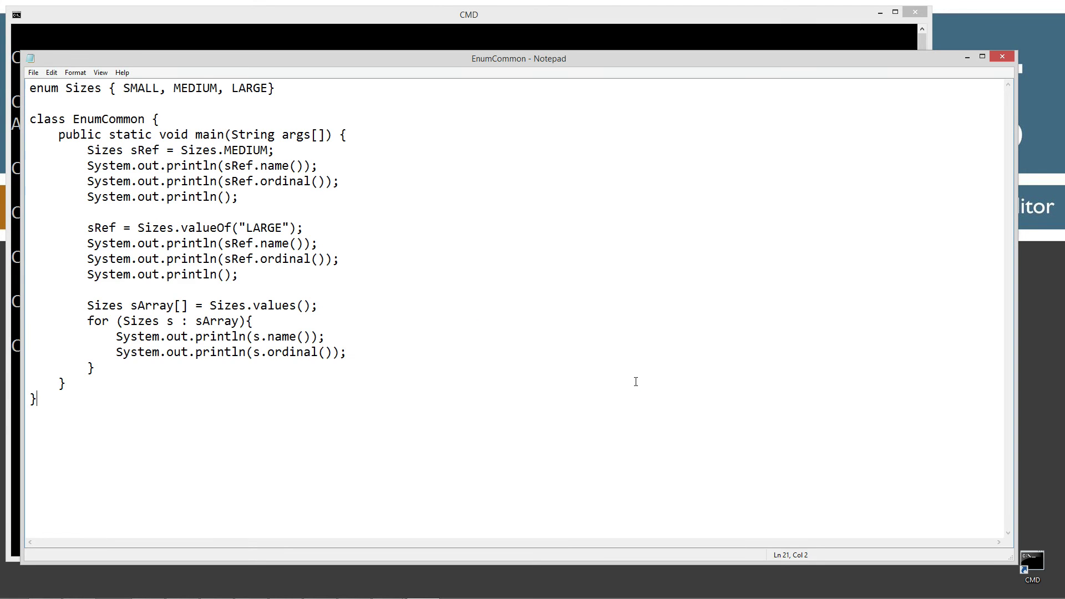
{"action": "right_click", "coordinate": [182, 158]}
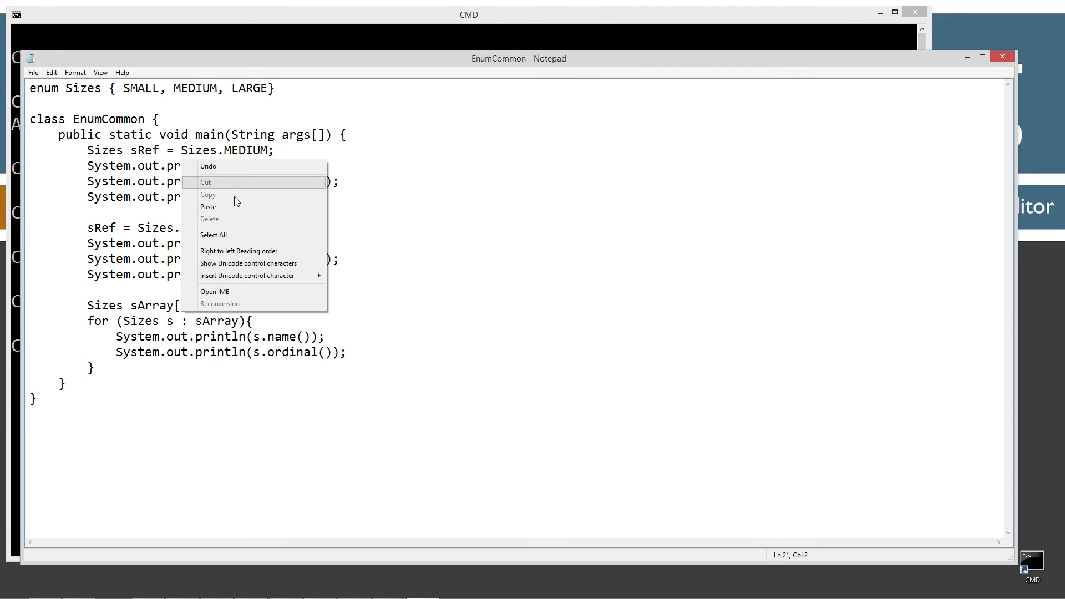
{"action": "left_click", "coordinate": [90, 200]}
{"action": "left_click", "coordinate": [33, 72]}
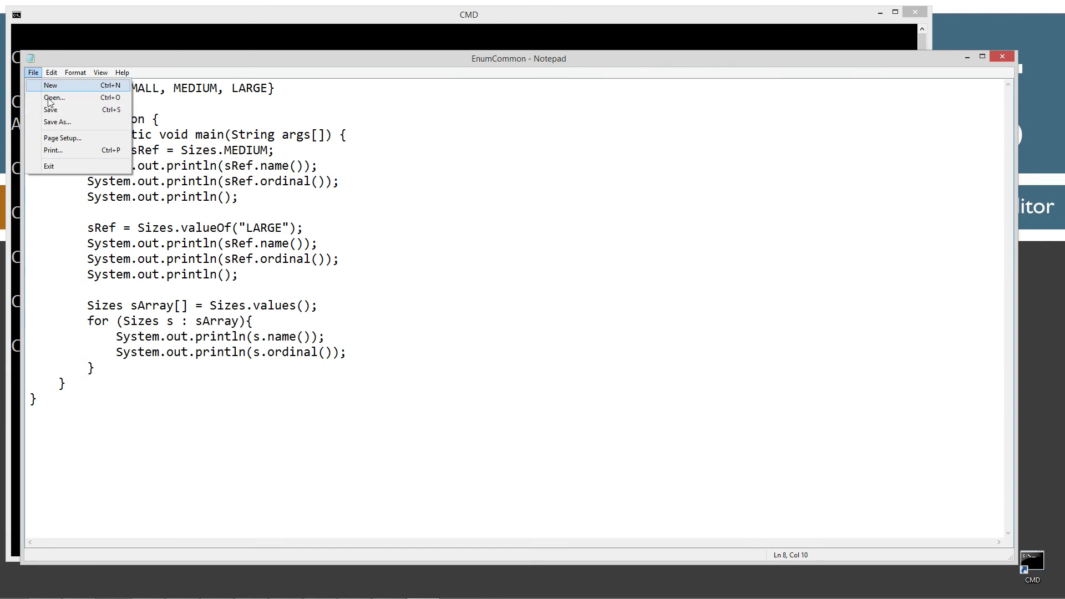
{"action": "left_click", "coordinate": [52, 110]}
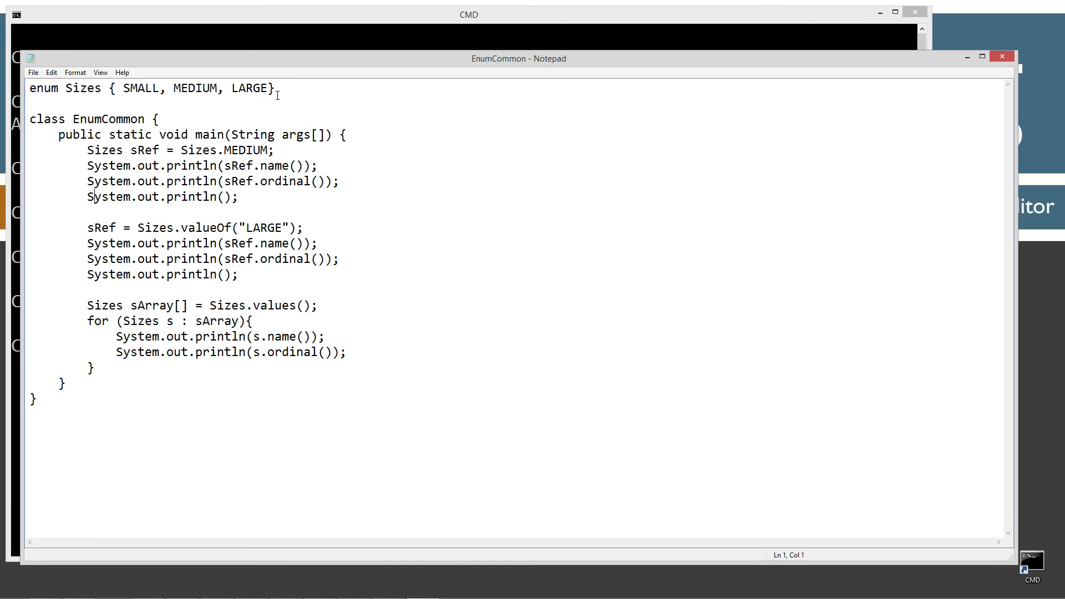
- Review the Sizes enum line with SMALL, MEDIUM, LARGE and add a space before its closing brace
{"action": "left_click_drag", "start_coordinate": [276, 88], "coordinate": [25, 87]}
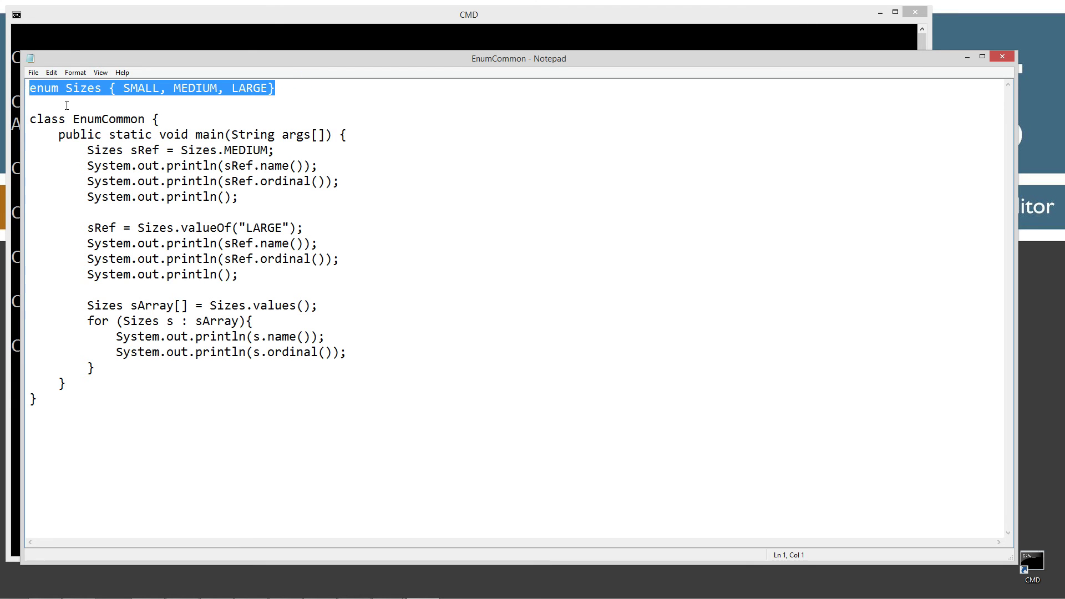
{"action": "left_click", "coordinate": [54, 90]}
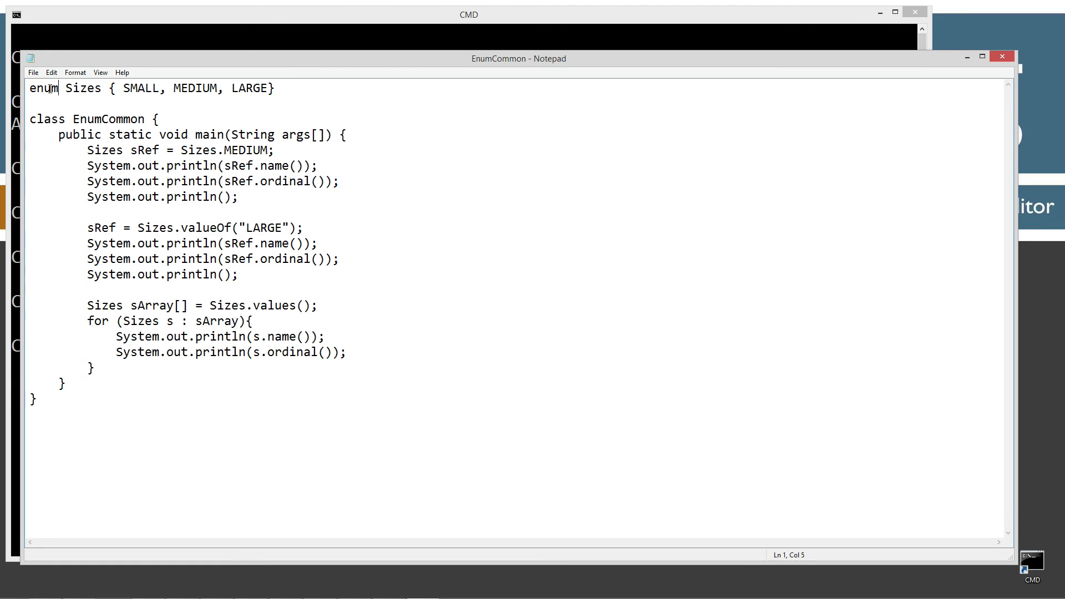
{"action": "left_click_drag", "start_coordinate": [70, 88], "coordinate": [102, 88]}
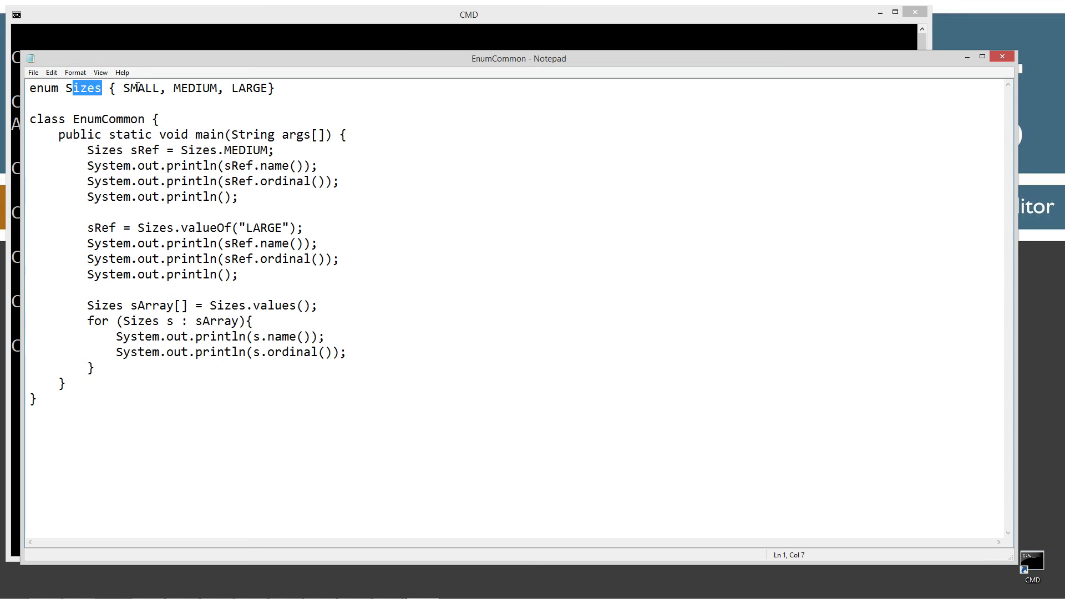
{"action": "left_click", "coordinate": [135, 88]}
{"action": "left_click", "coordinate": [185, 87]}
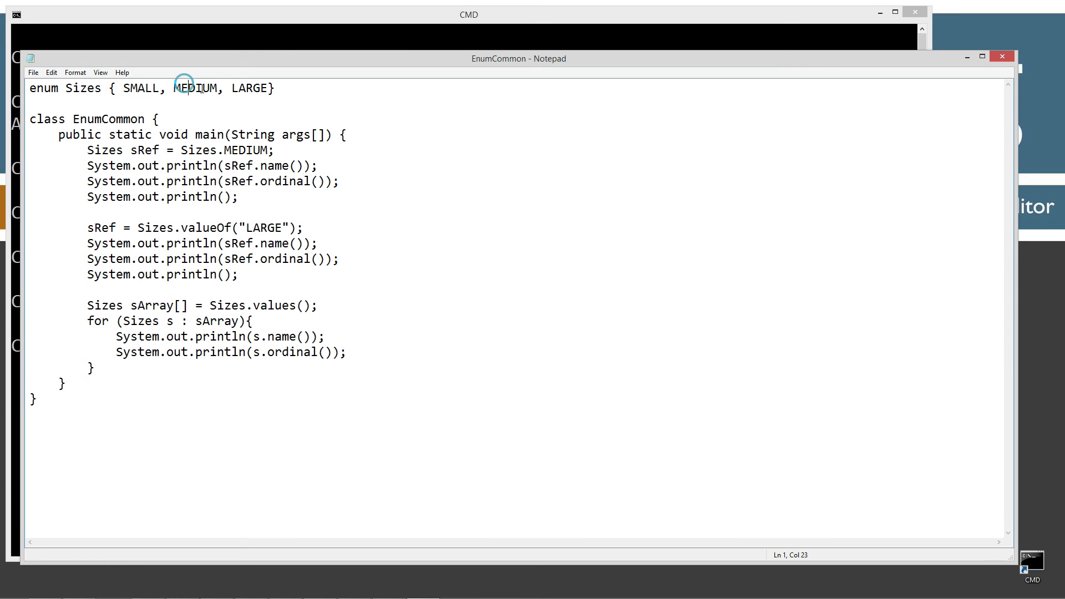
{"action": "left_click", "coordinate": [248, 88]}
{"action": "left_click", "coordinate": [272, 88]}
- Review the EnumCommon class, main method and the sRef assignment to MEDIUM
{"action": "left_click", "coordinate": [74, 119]}
{"action": "left_click", "coordinate": [29, 120]}
{"action": "left_click_drag", "start_coordinate": [29, 119], "coordinate": [158, 122]}
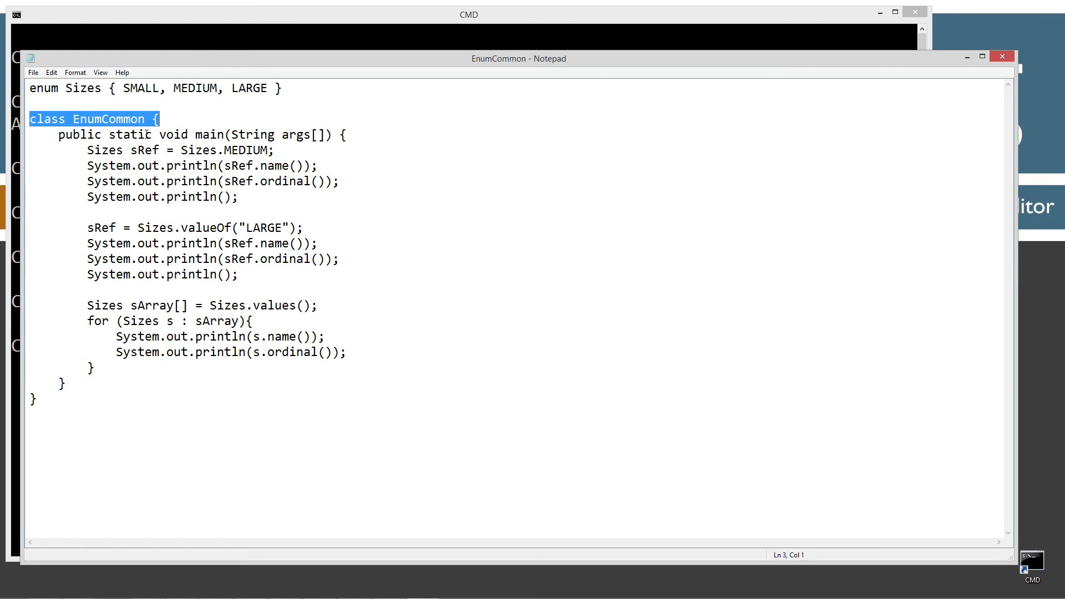
{"action": "left_click_drag", "start_coordinate": [58, 135], "coordinate": [356, 133]}
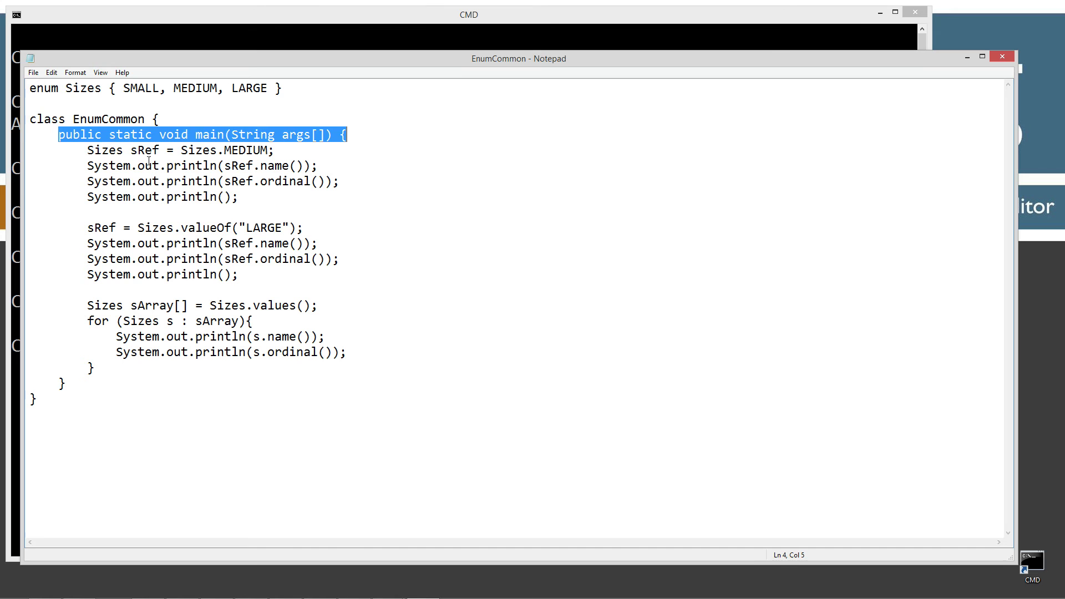
{"action": "left_click_drag", "start_coordinate": [278, 150], "coordinate": [87, 151]}
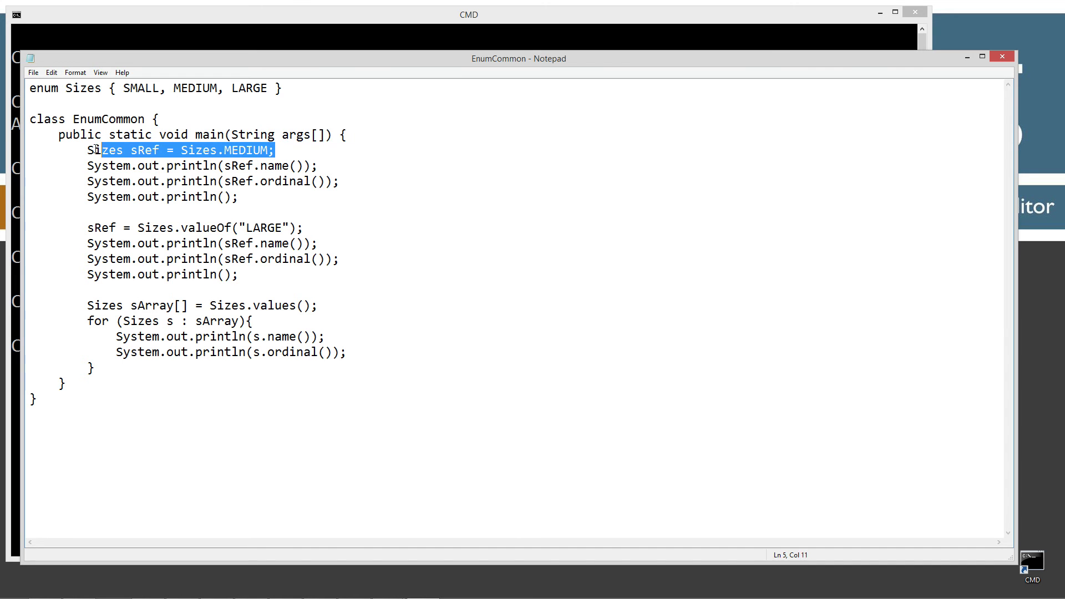
{"action": "left_click", "coordinate": [133, 150]}
{"action": "double_click", "coordinate": [134, 151]}
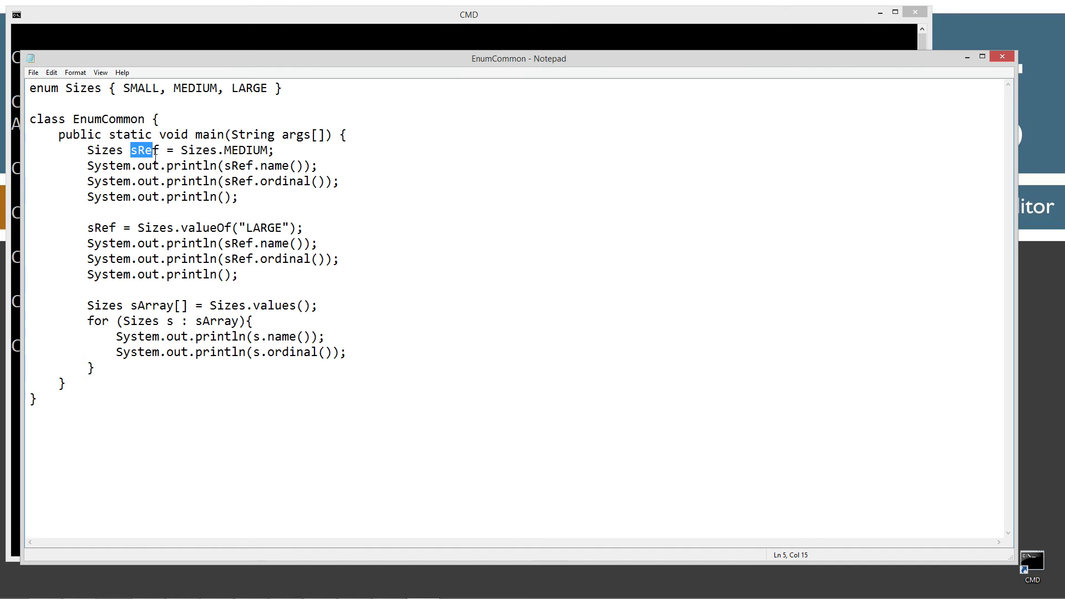
{"action": "left_click", "coordinate": [95, 146]}
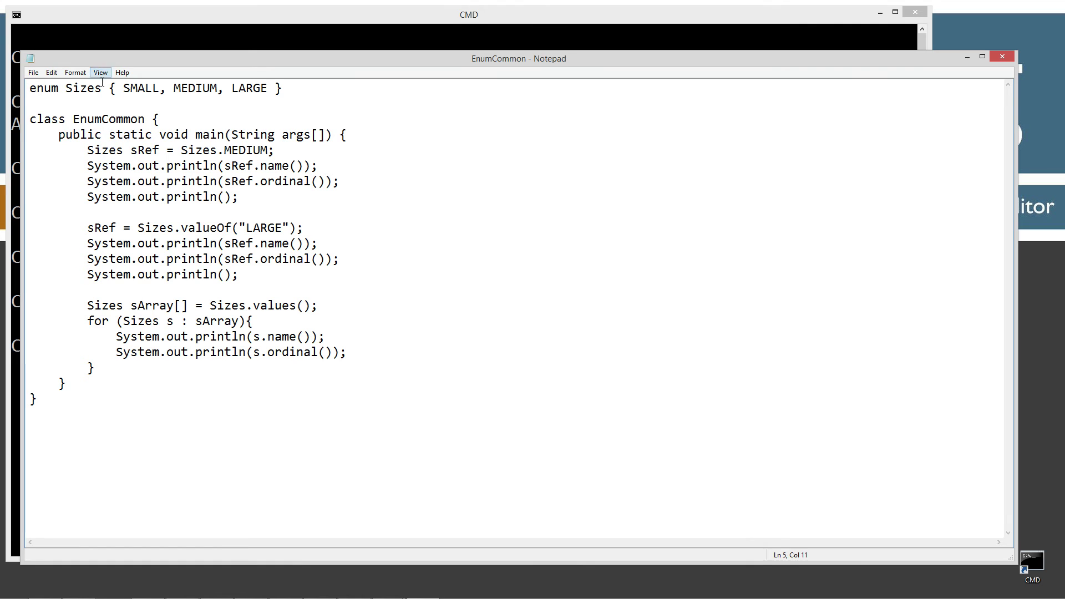
- Review Sizes.MEDIUM, the name() and ordinal() calls, then head to the File menu
{"action": "left_click_drag", "start_coordinate": [180, 149], "coordinate": [271, 150]}
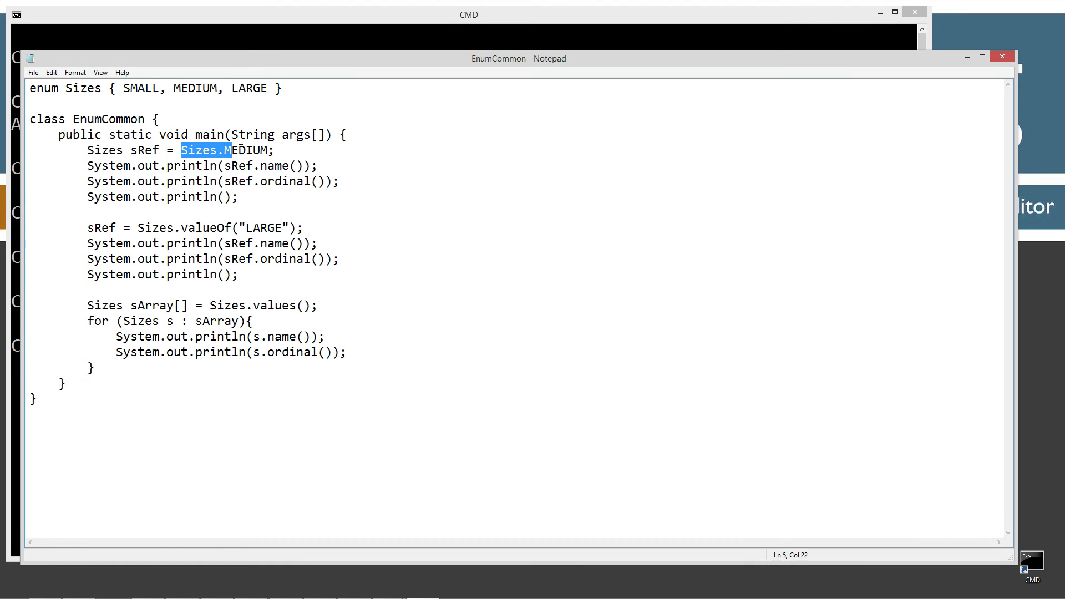
{"action": "left_click", "coordinate": [234, 151]}
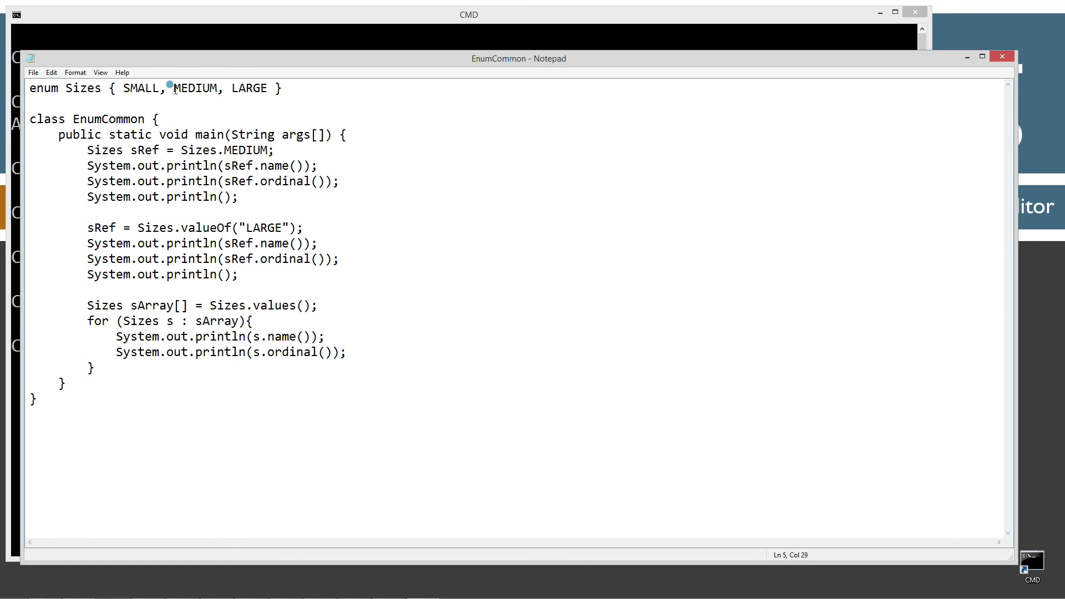
{"action": "left_click_drag", "start_coordinate": [175, 89], "coordinate": [212, 91]}
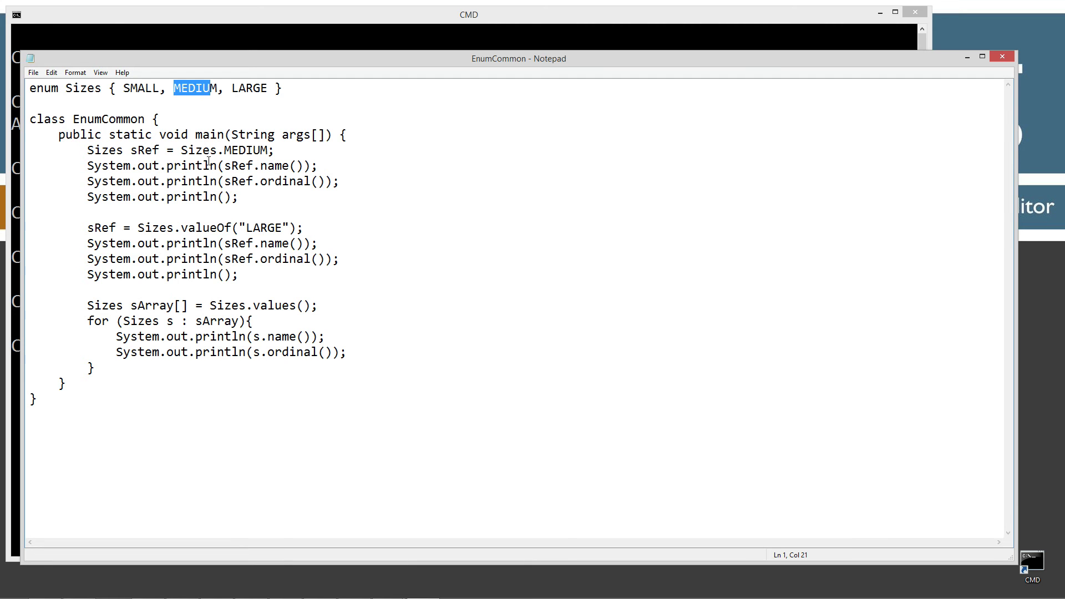
{"action": "left_click_drag", "start_coordinate": [254, 166], "coordinate": [307, 165]}
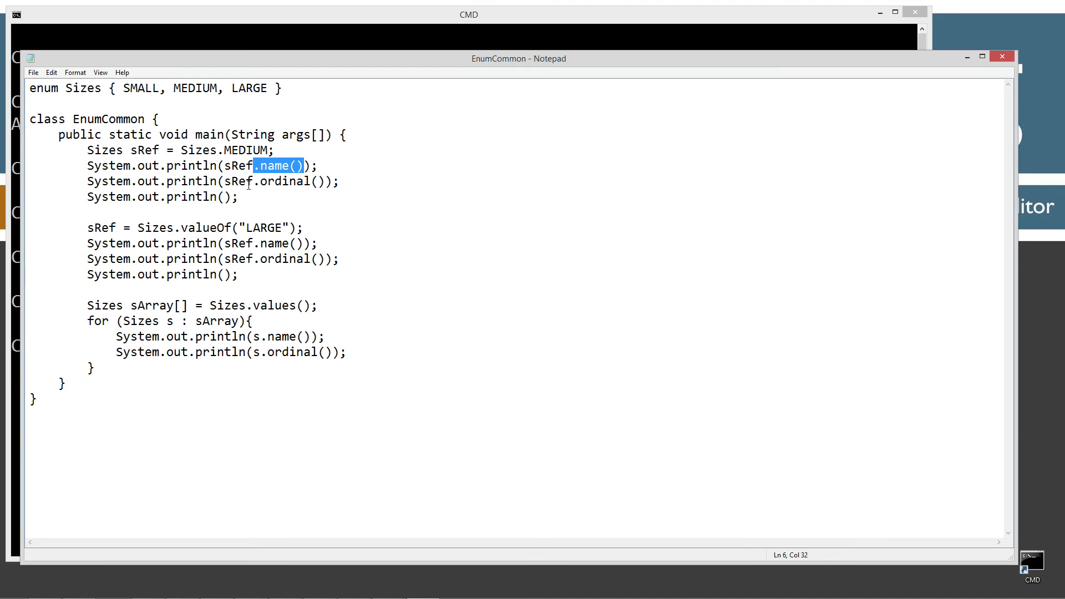
{"action": "left_click_drag", "start_coordinate": [260, 181], "coordinate": [315, 182]}
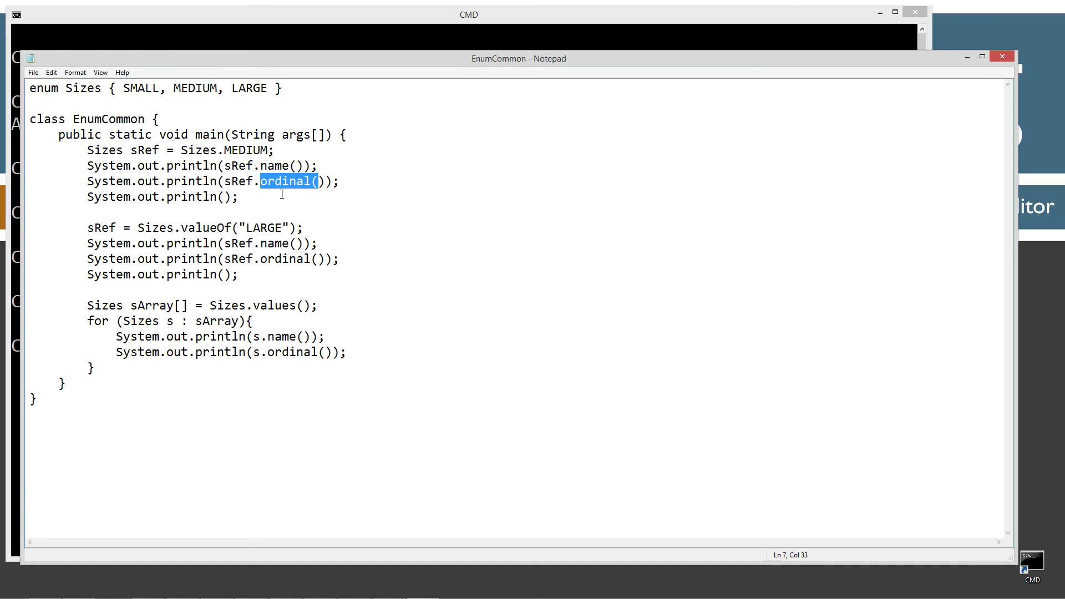
{"action": "left_click", "coordinate": [33, 73]}
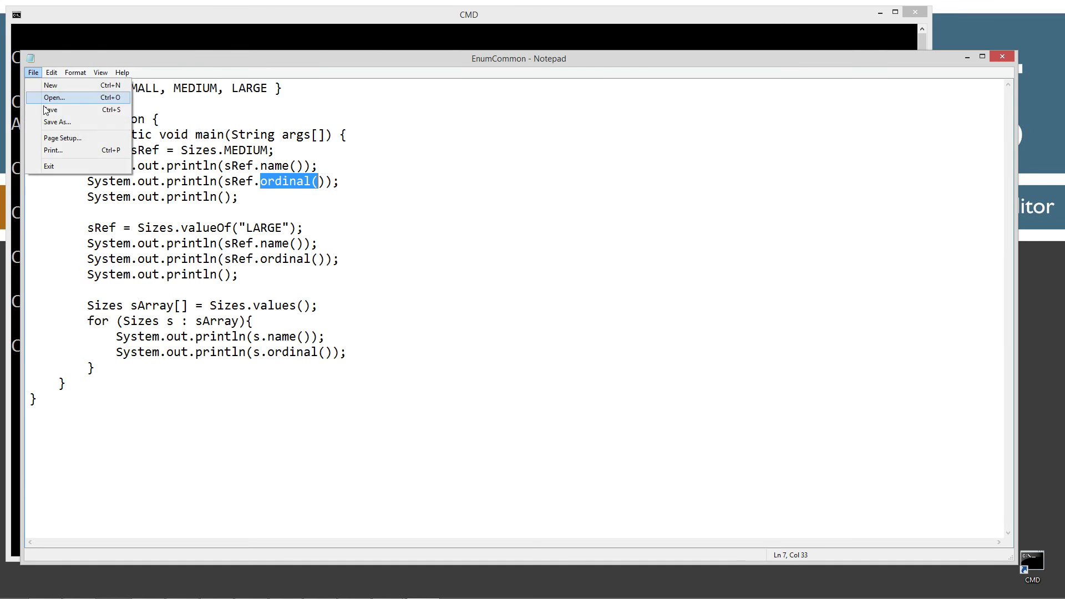
- Save the program, switch to CMD, clear the screen and compile EnumCommon.java with javac
{"action": "left_click", "coordinate": [37, 100]}
{"action": "left_click", "coordinate": [114, 40]}
{"action": "type", "text": "cl"}
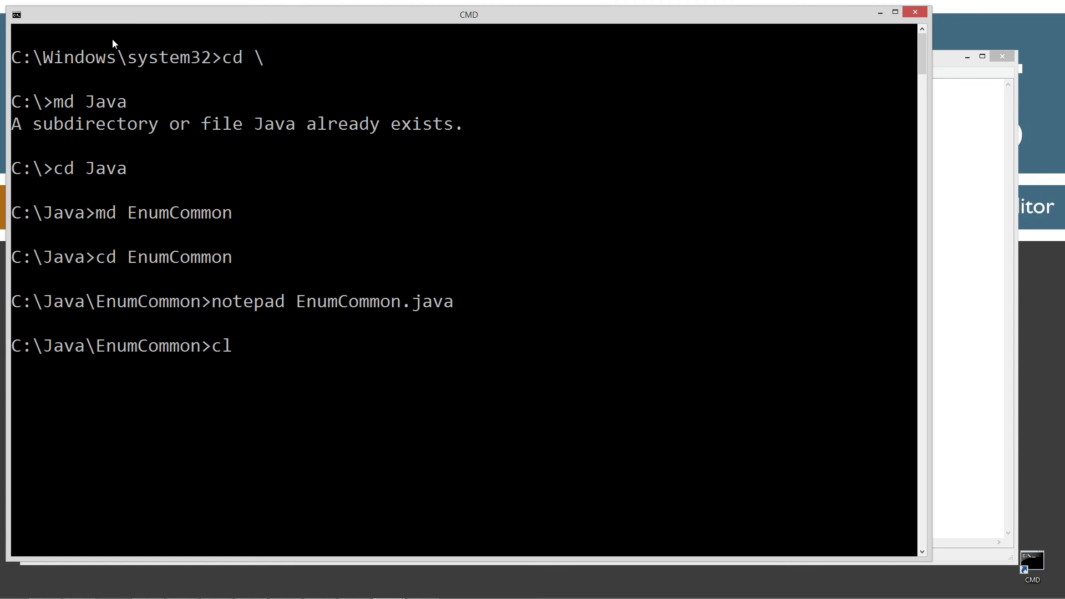
{"action": "type", "text": "s"}
{"action": "key", "text": "Return"}
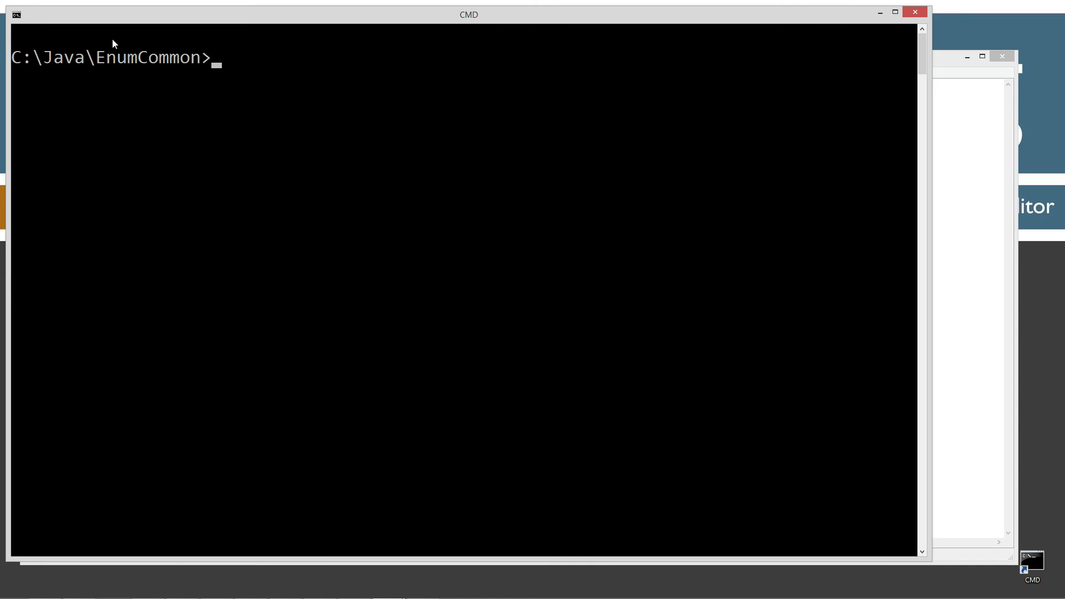
{"action": "type", "text": "javac EnumCommon.java"}
{"action": "key", "text": "Return"}
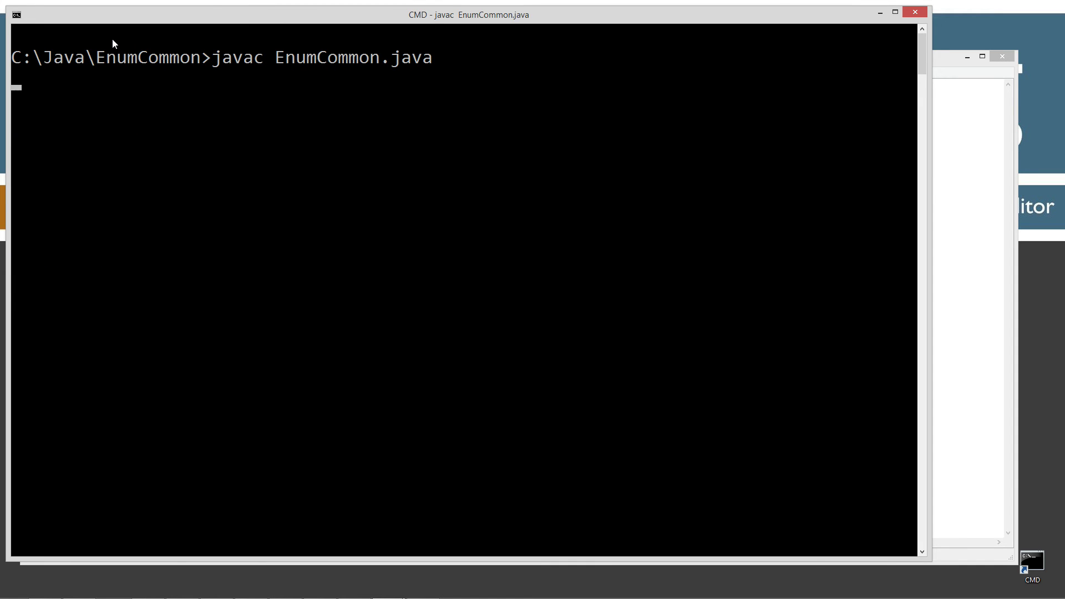
{"action": "type", "text": "java EnumCommon.class"}
- Run java EnumCommon, printing MEDIUM 1, LARGE 2, then SMALL 0, MEDIUM 1, LARGE 2
{"action": "key", "text": "BackSpace"}
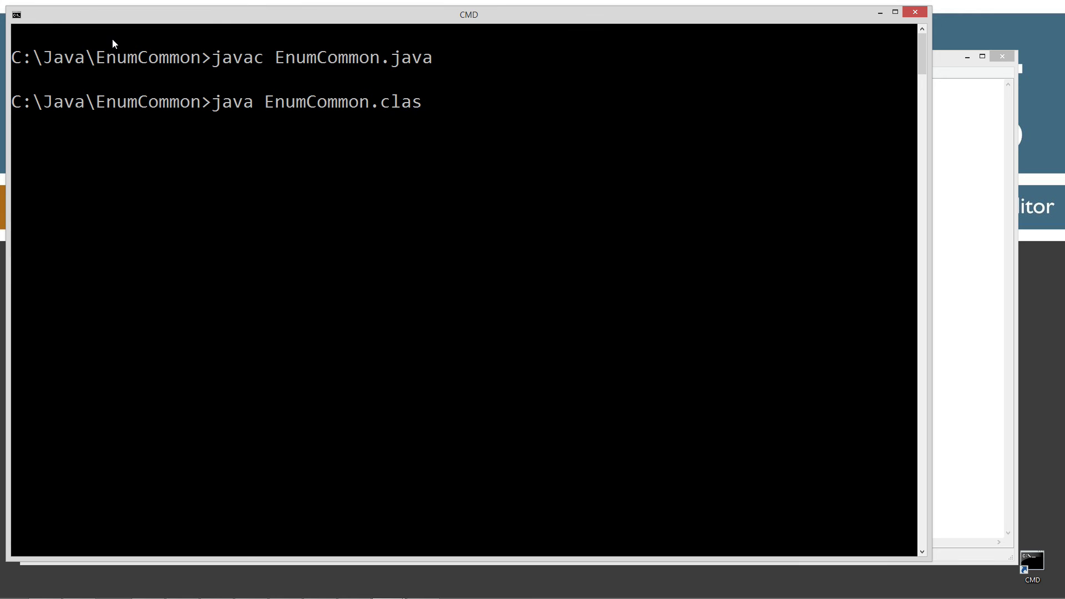
{"action": "key", "text": "BackSpace"}
{"action": "key", "text": "BackSpace"}
{"action": "key", "text": "BackSpace"}
{"action": "key", "text": "BackSpace"}
{"action": "key", "text": "Return"}
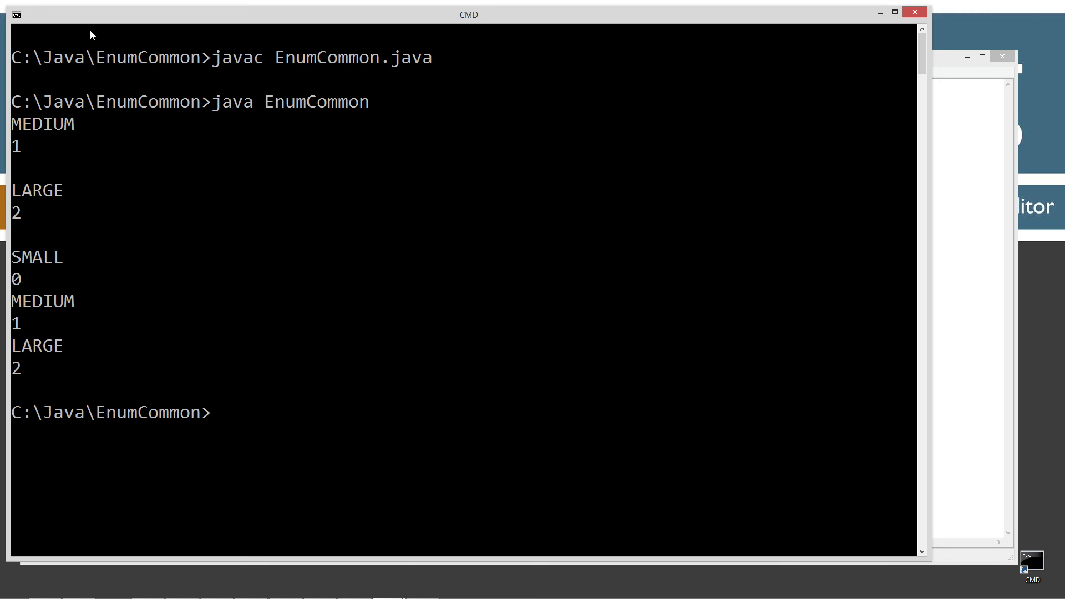
{"action": "left_click_drag", "start_coordinate": [944, 62], "coordinate": [929, 177]}
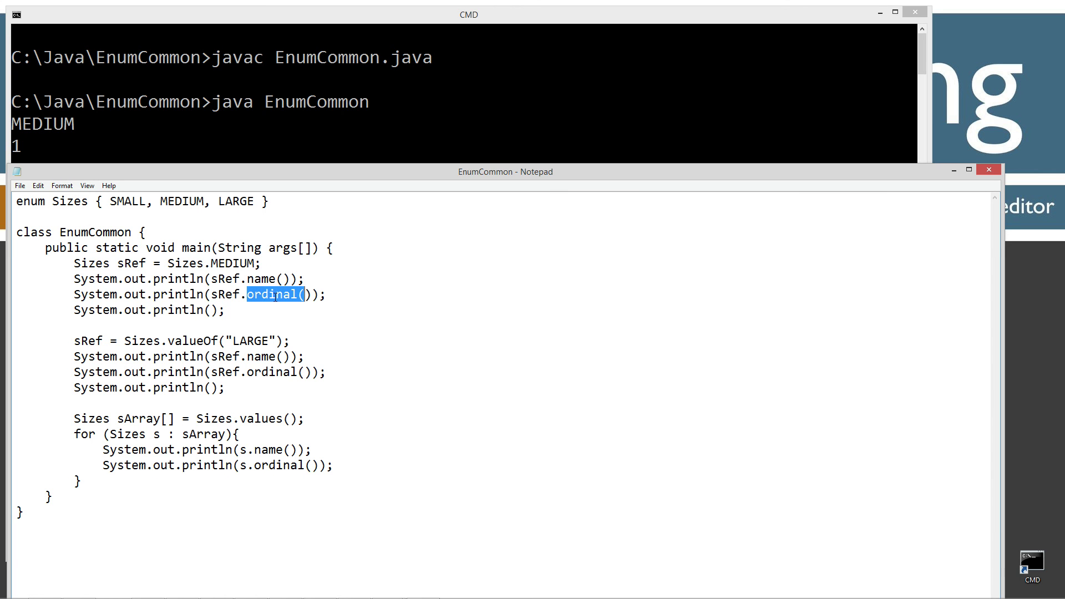
{"action": "left_click", "coordinate": [258, 296]}
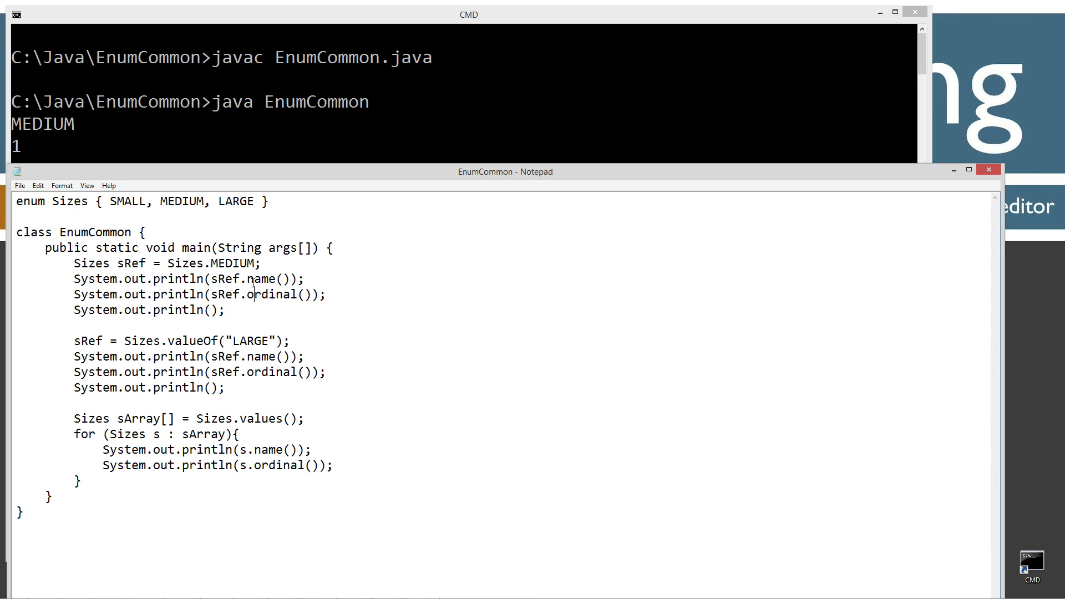
{"action": "left_click_drag", "start_coordinate": [111, 201], "coordinate": [254, 201]}
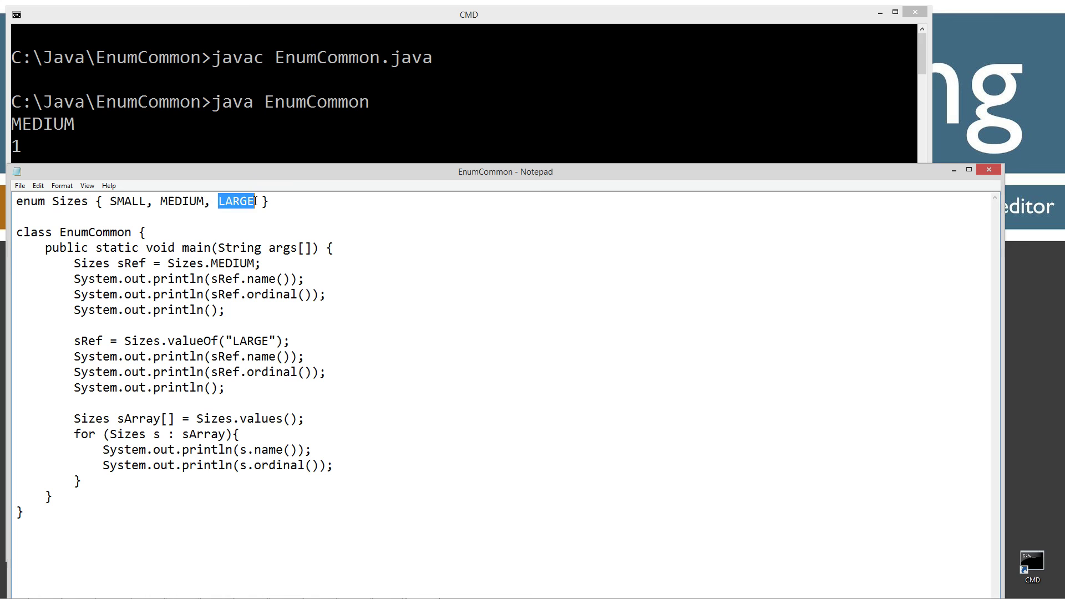
{"action": "left_click", "coordinate": [203, 309]}
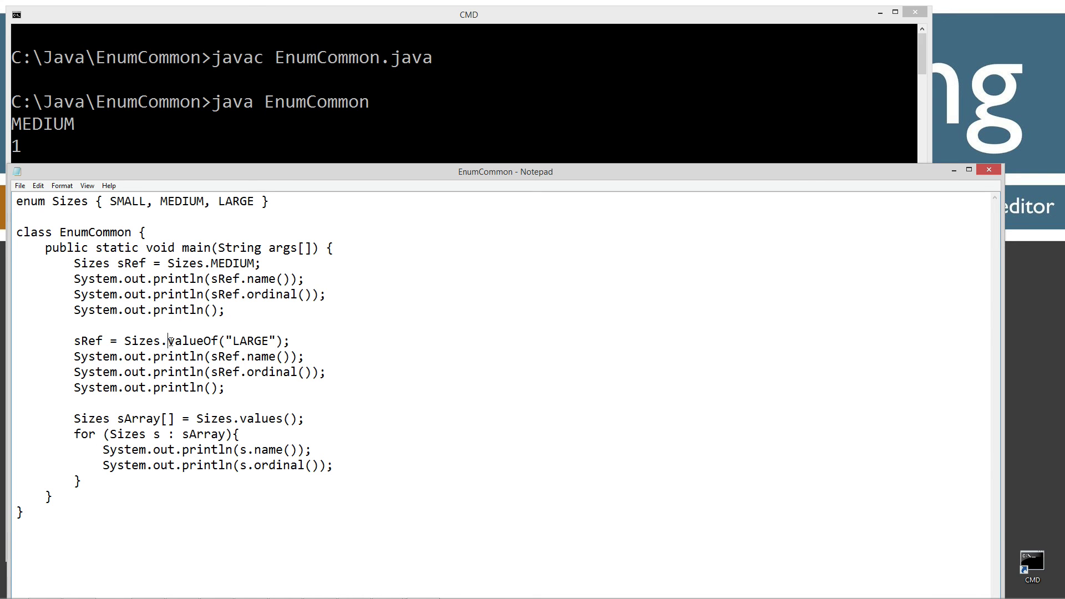
{"action": "left_click_drag", "start_coordinate": [169, 340], "coordinate": [272, 340]}
{"action": "left_click", "coordinate": [242, 340]}
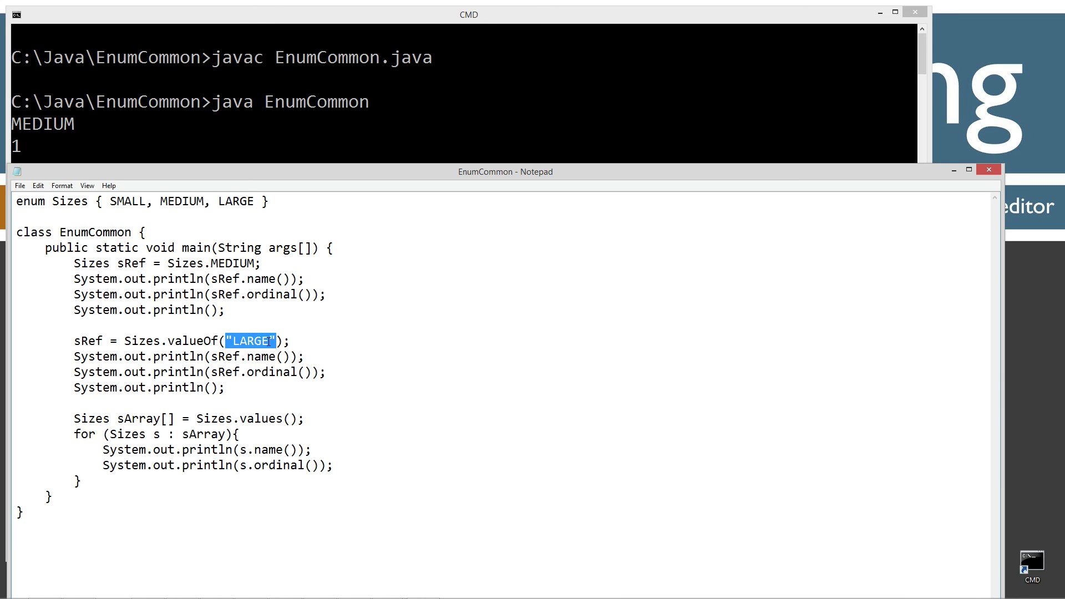
{"action": "left_click", "coordinate": [109, 203]}
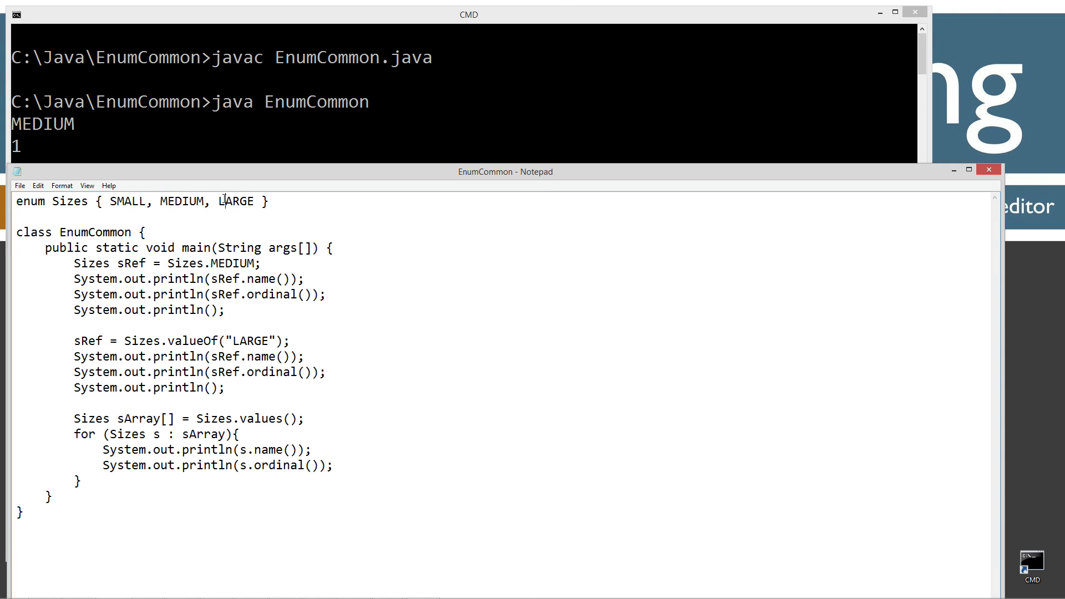
{"action": "left_click", "coordinate": [127, 201]}
{"action": "left_click", "coordinate": [122, 201]}
{"action": "left_click", "coordinate": [180, 201]}
{"action": "left_click", "coordinate": [225, 337]}
{"action": "left_click_drag", "start_coordinate": [226, 340], "coordinate": [273, 339]}
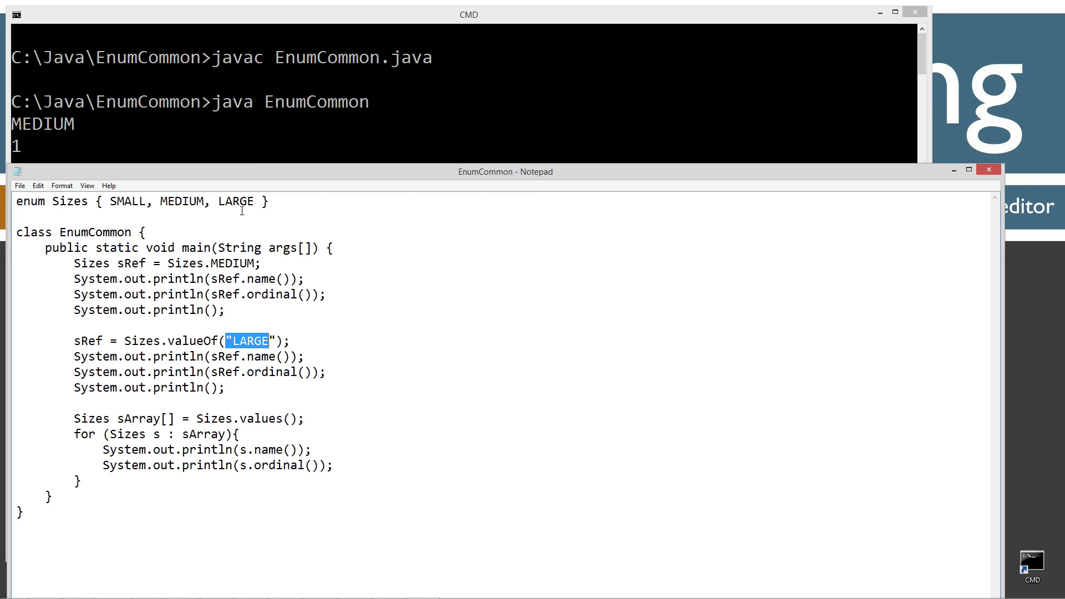
{"action": "left_click", "coordinate": [228, 200]}
{"action": "left_click", "coordinate": [180, 201]}
{"action": "left_click", "coordinate": [127, 201]}
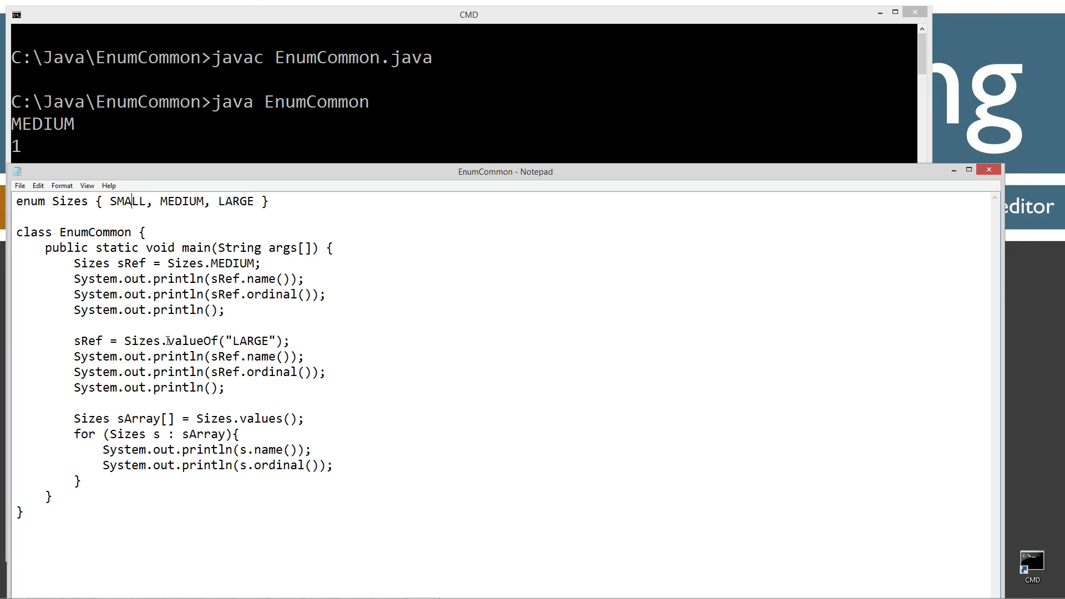
{"action": "mouse_move", "coordinate": [167, 340]}
{"action": "left_mouse_down"}
{"action": "mouse_move", "coordinate": [274, 340]}
{"action": "mouse_move", "coordinate": [225, 341]}
{"action": "left_mouse_up"}
{"action": "left_click", "coordinate": [273, 339]}
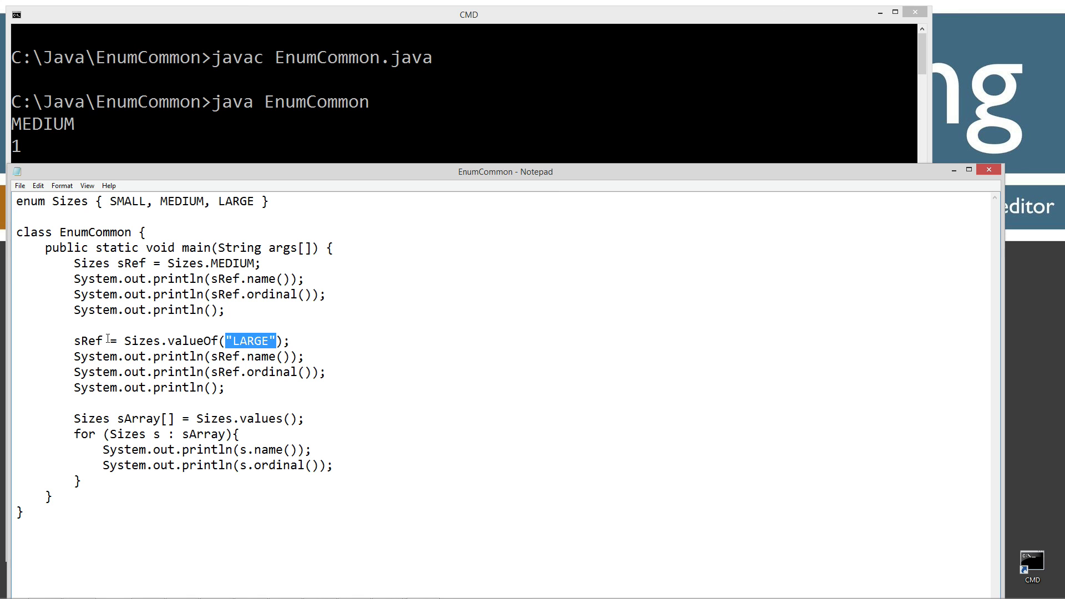
{"action": "double_click", "coordinate": [88, 340]}
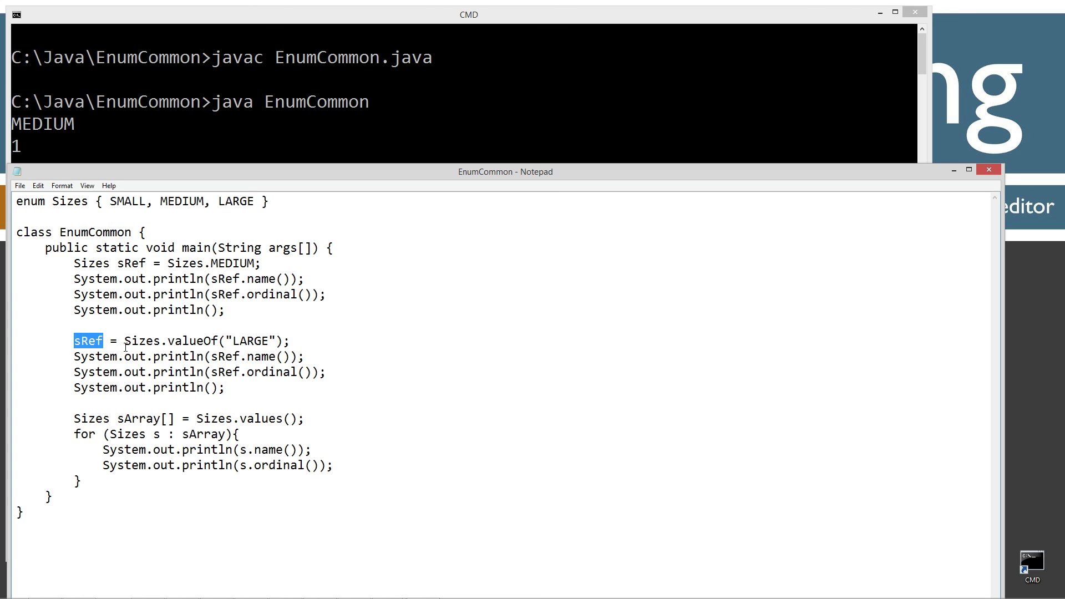
{"action": "left_click_drag", "start_coordinate": [123, 340], "coordinate": [291, 340]}
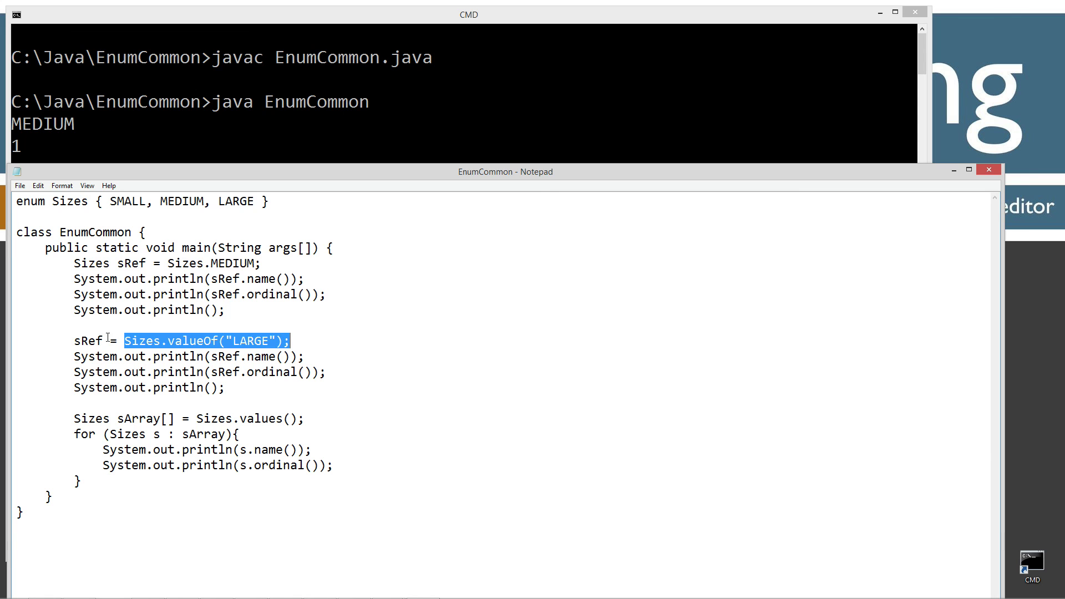
{"action": "left_click_drag", "start_coordinate": [111, 341], "coordinate": [74, 340]}
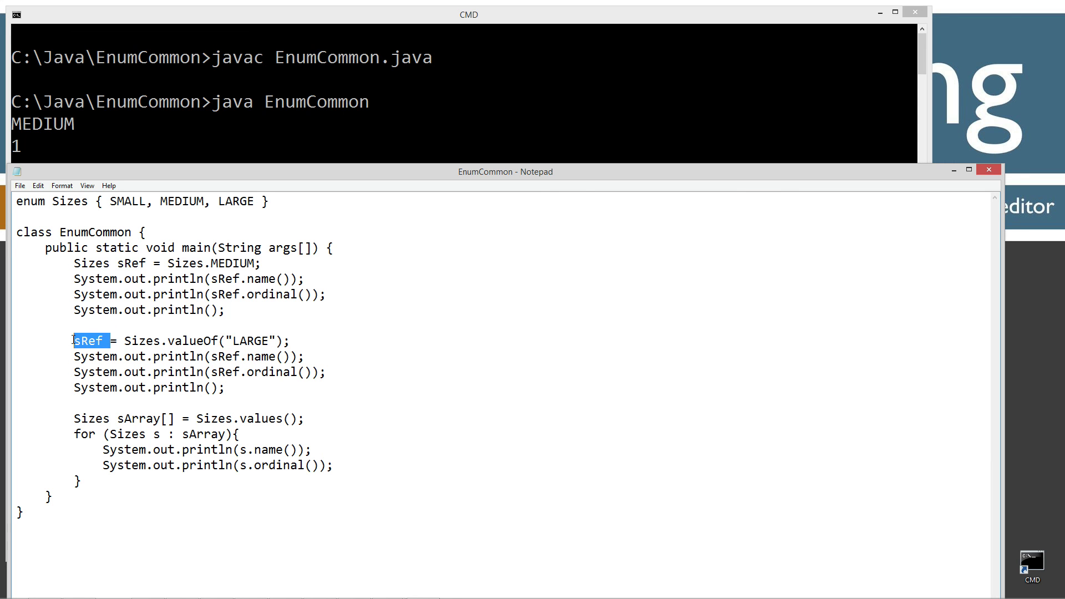
{"action": "double_click", "coordinate": [131, 263]}
{"action": "left_click", "coordinate": [144, 341]}
{"action": "mouse_move", "coordinate": [247, 356]}
{"action": "left_mouse_down"}
{"action": "mouse_move", "coordinate": [296, 356]}
{"action": "mouse_move", "coordinate": [304, 372]}
{"action": "left_mouse_up"}
{"action": "left_click_drag", "start_coordinate": [338, 172], "coordinate": [332, 239]}
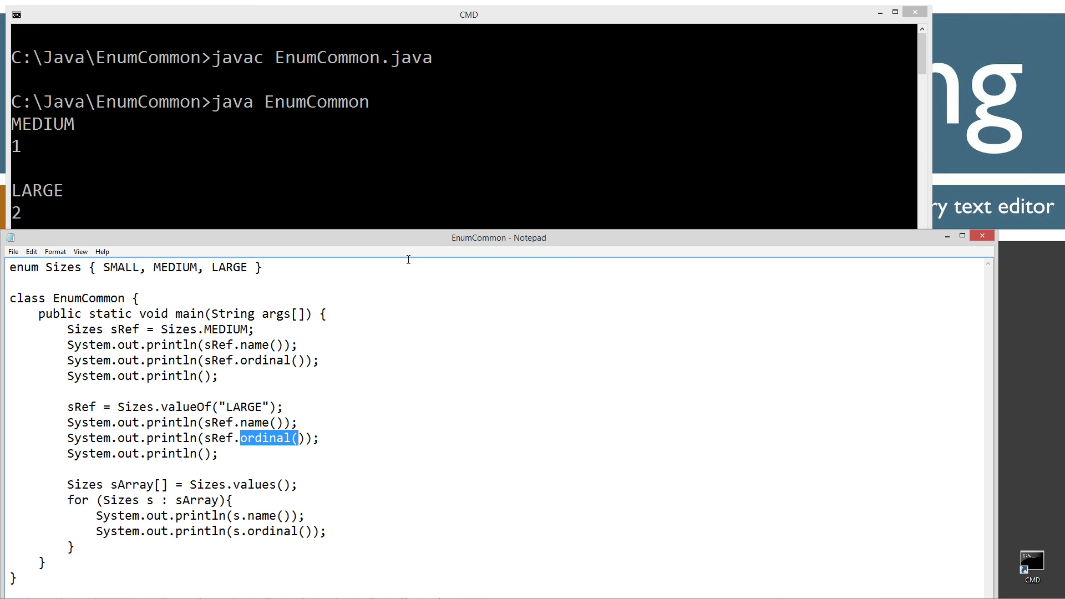
{"action": "mouse_move", "coordinate": [458, 237]}
{"action": "left_mouse_down"}
{"action": "mouse_move", "coordinate": [457, 78]}
{"action": "mouse_move", "coordinate": [450, 87]}
{"action": "left_mouse_up"}
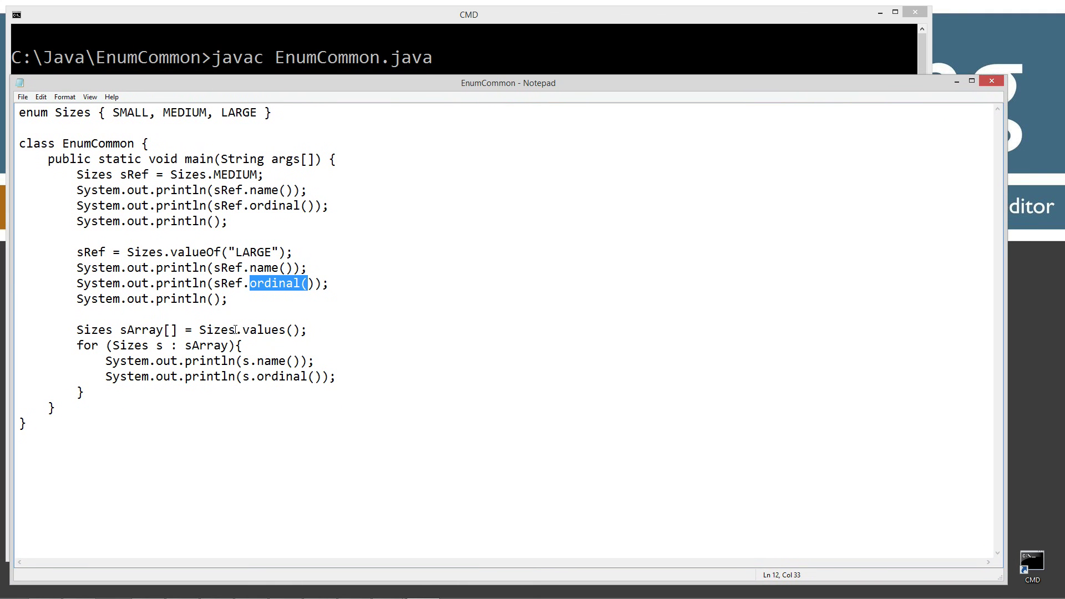
- Review the values() call and the sArray[] declaration in the source
{"action": "left_click_drag", "start_coordinate": [242, 330], "coordinate": [300, 331]}
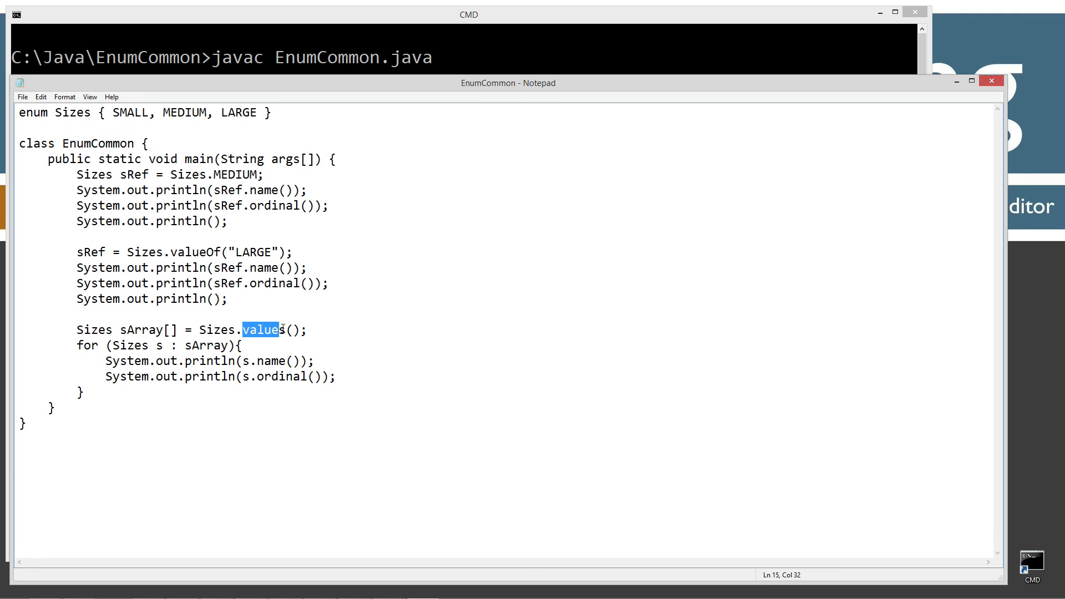
{"action": "left_click", "coordinate": [58, 112]}
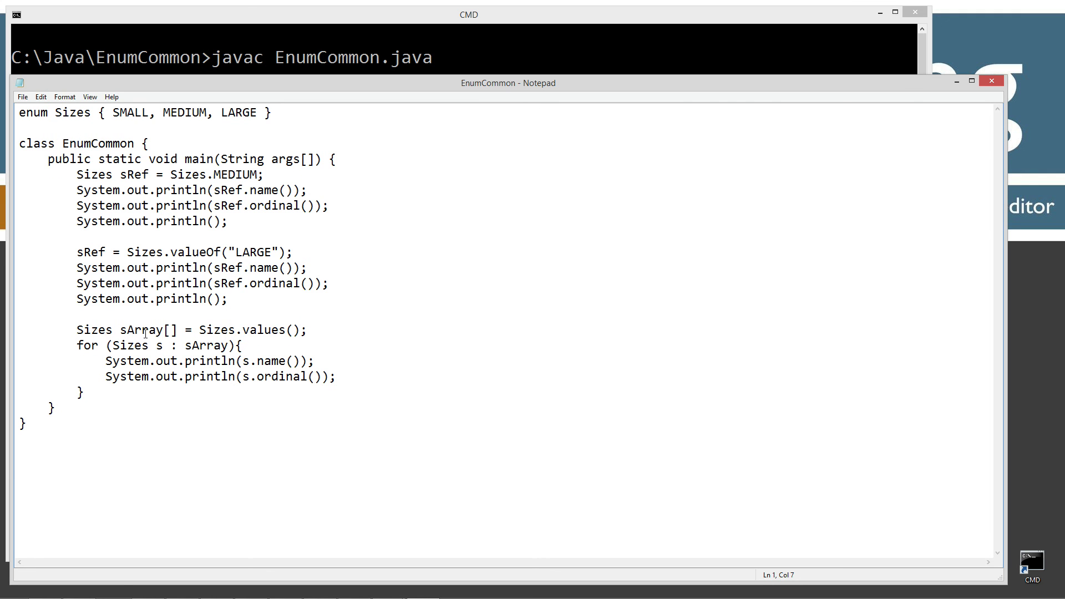
{"action": "left_click_drag", "start_coordinate": [119, 331], "coordinate": [171, 331]}
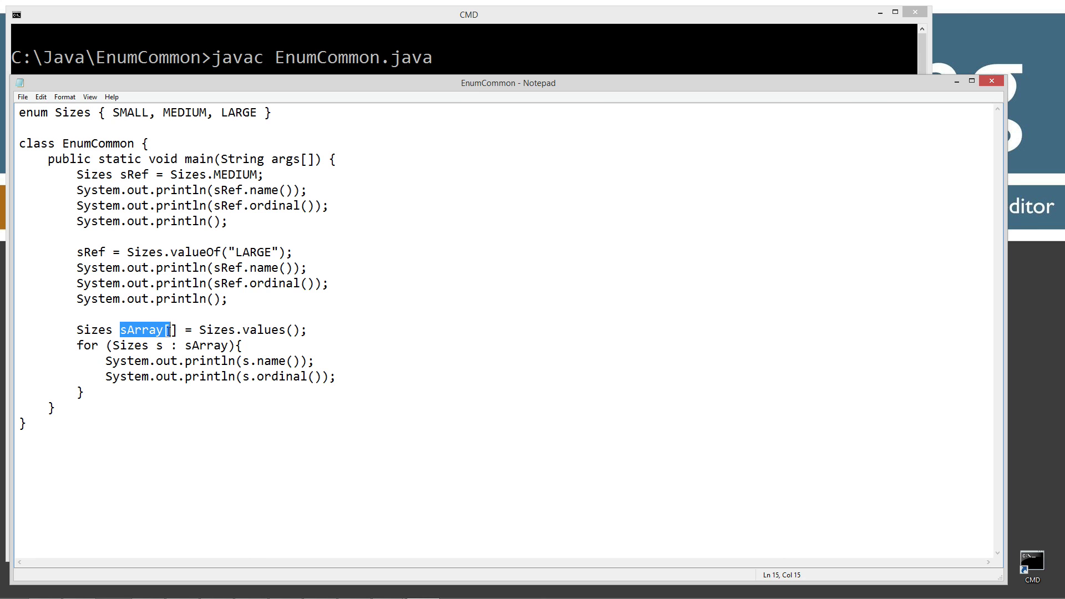
{"action": "left_click", "coordinate": [102, 330]}
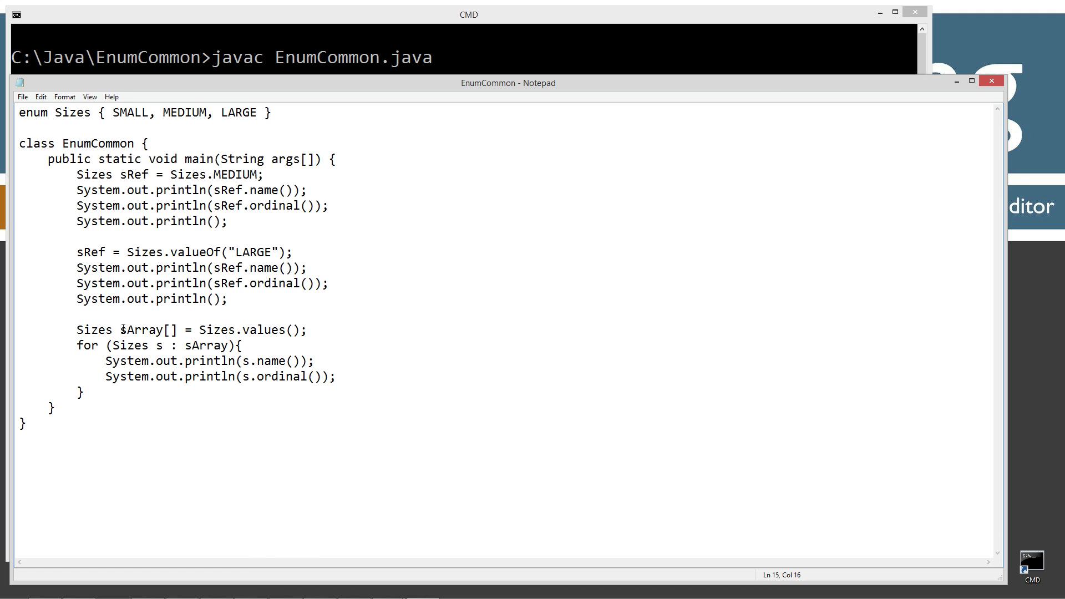
{"action": "left_click_drag", "start_coordinate": [121, 330], "coordinate": [177, 330]}
- Review the for loop over sArray with Sizes s and its s.ordinal() call
{"action": "left_click_drag", "start_coordinate": [112, 345], "coordinate": [163, 345]}
{"action": "left_click", "coordinate": [153, 346]}
{"action": "left_click_drag", "start_coordinate": [184, 346], "coordinate": [301, 361]}
{"action": "left_click_drag", "start_coordinate": [243, 377], "coordinate": [320, 376]}
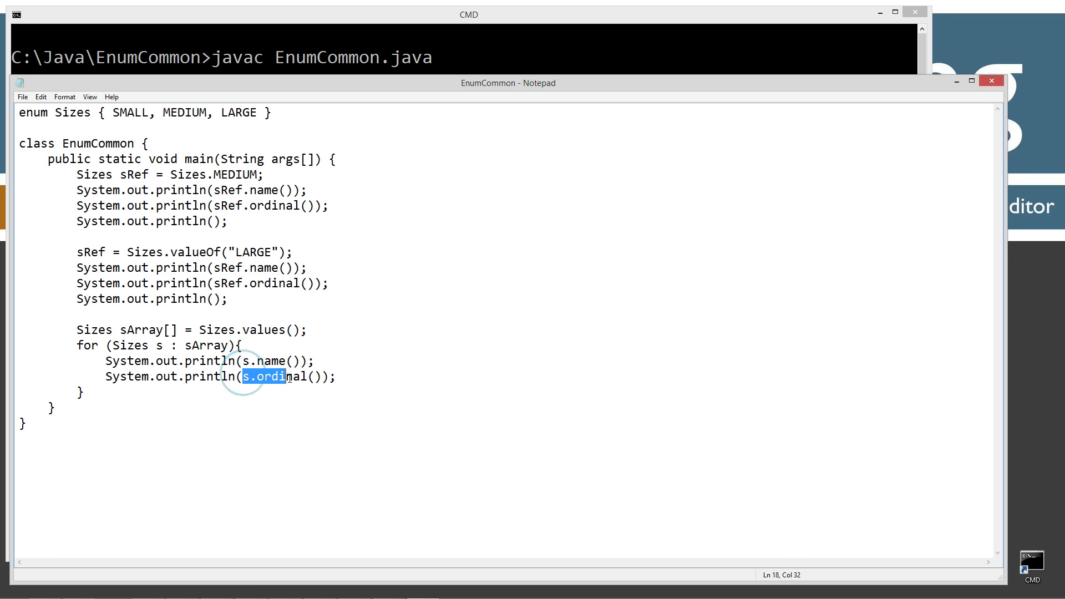
{"action": "left_click", "coordinate": [155, 345]}
{"action": "double_click", "coordinate": [158, 346]}
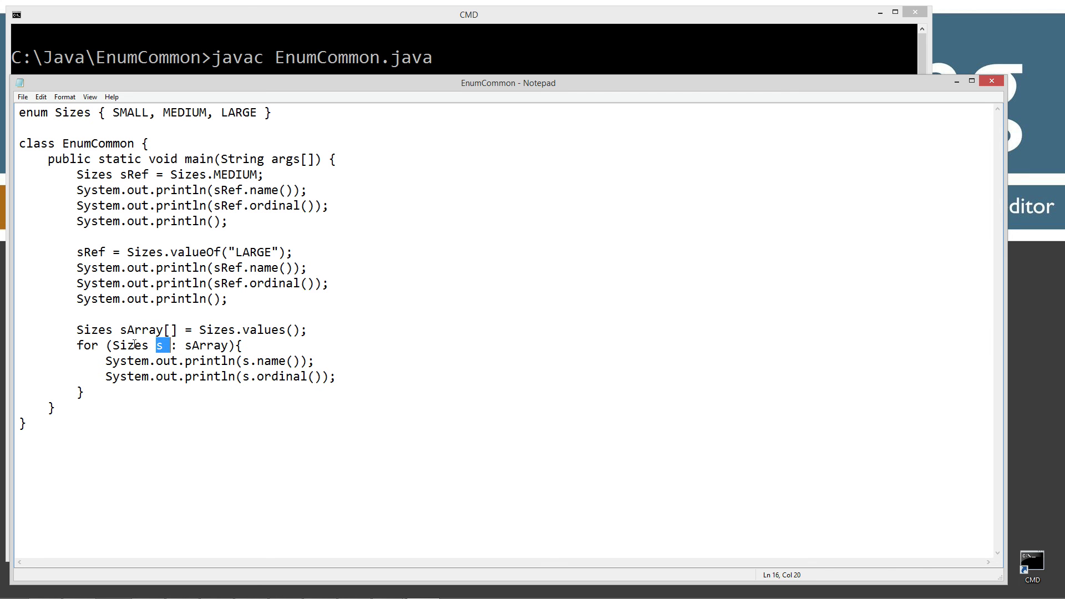
{"action": "left_click", "coordinate": [133, 346]}
- Save the source and bring the CMD output listing SMALL 0, MEDIUM 1, LARGE 2 to the front
{"action": "left_click", "coordinate": [22, 97]}
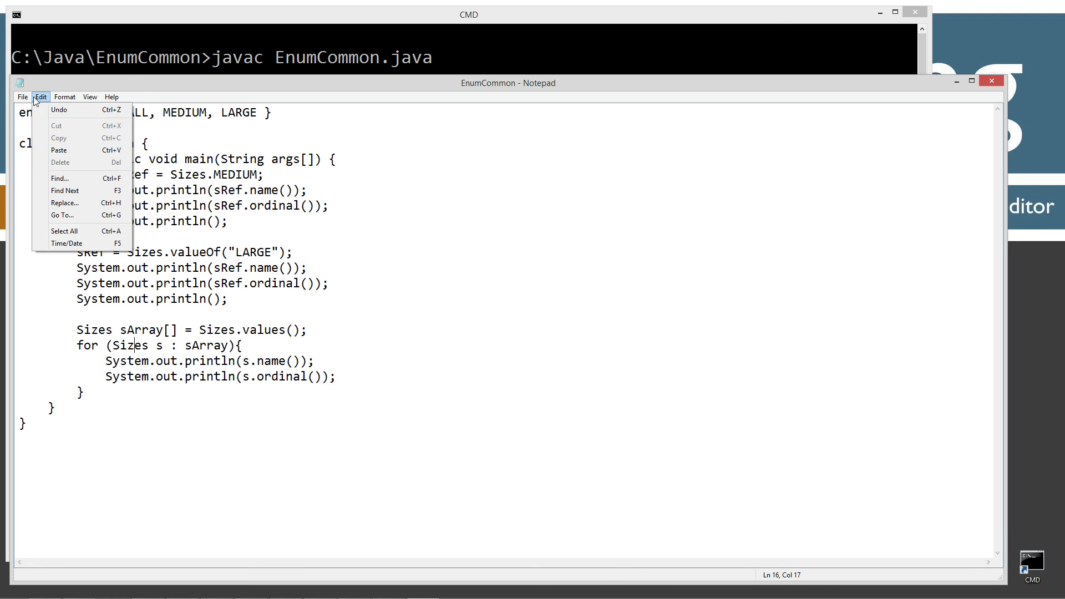
{"action": "left_click", "coordinate": [40, 134]}
{"action": "left_click", "coordinate": [131, 53]}
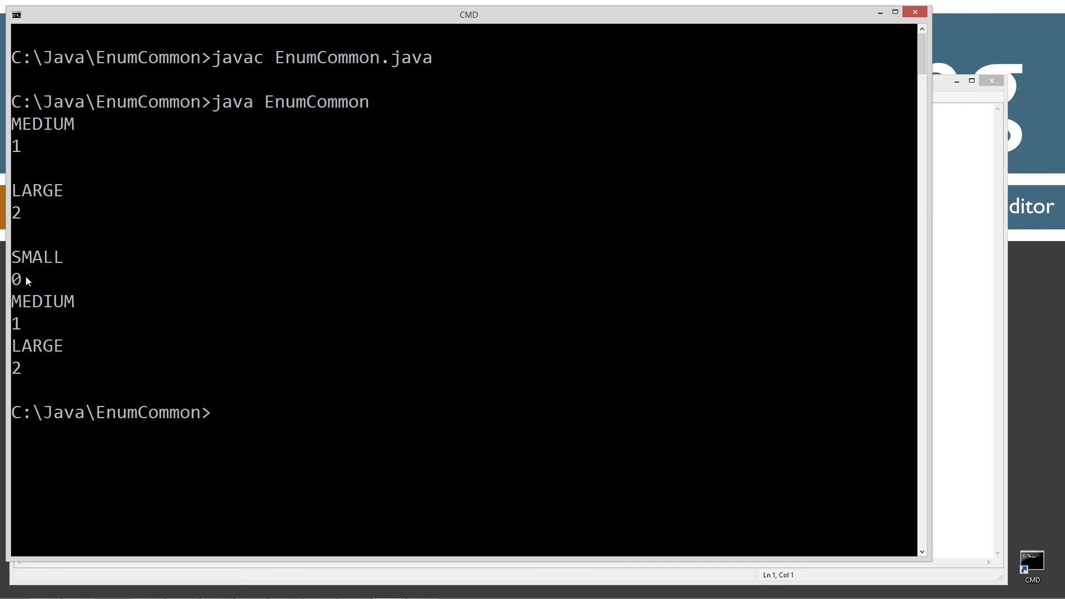
- Bring Notepad forward and reposition it over the Command Prompt window
{"action": "left_click", "coordinate": [961, 92]}
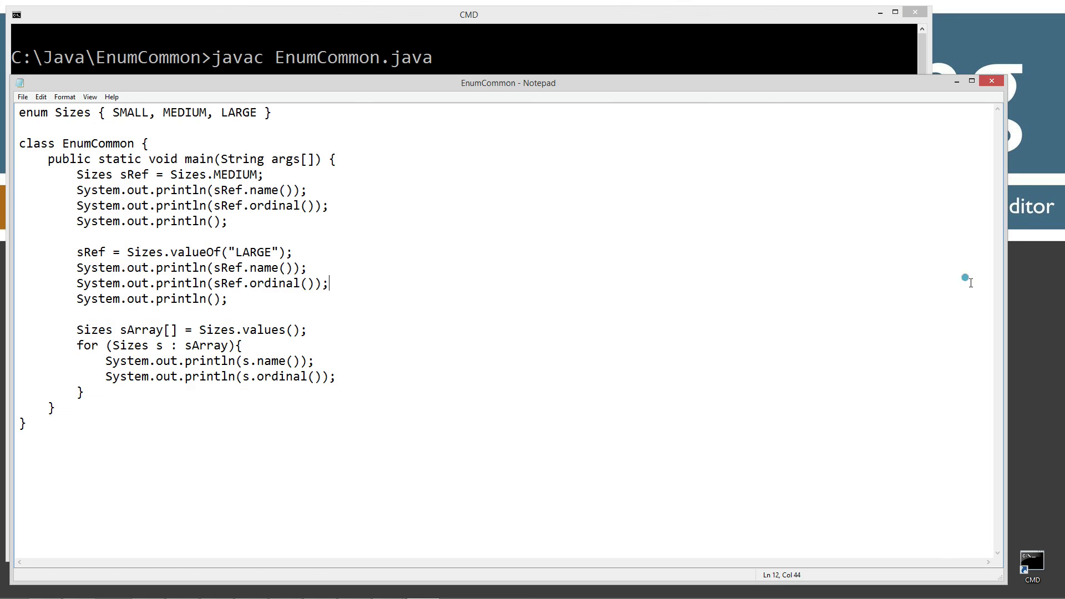
{"action": "left_click_drag", "start_coordinate": [702, 83], "coordinate": [842, 69]}
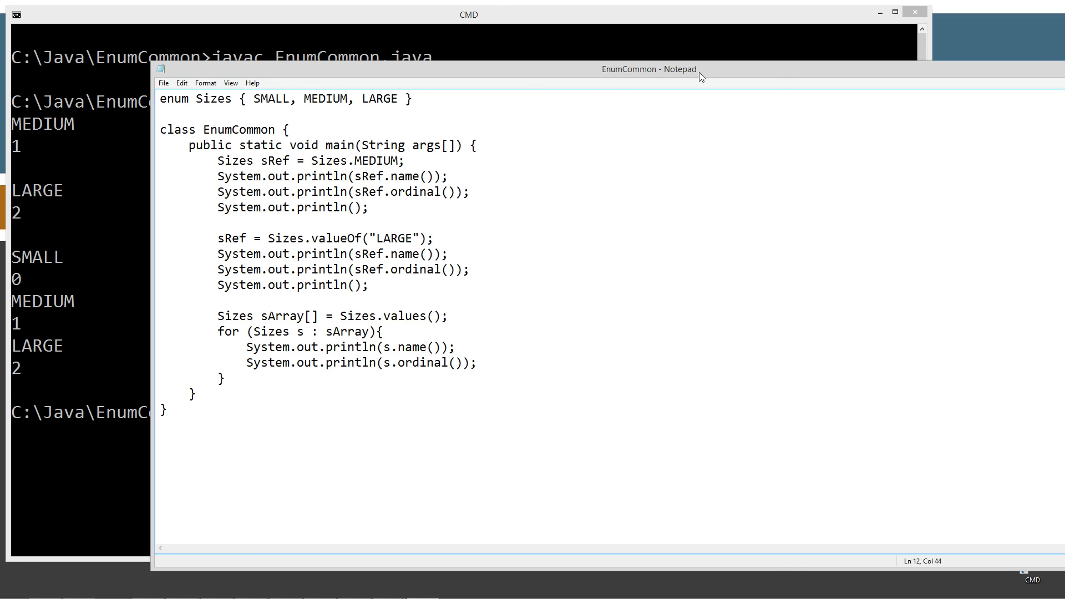
{"action": "left_click_drag", "start_coordinate": [699, 72], "coordinate": [575, 62]}
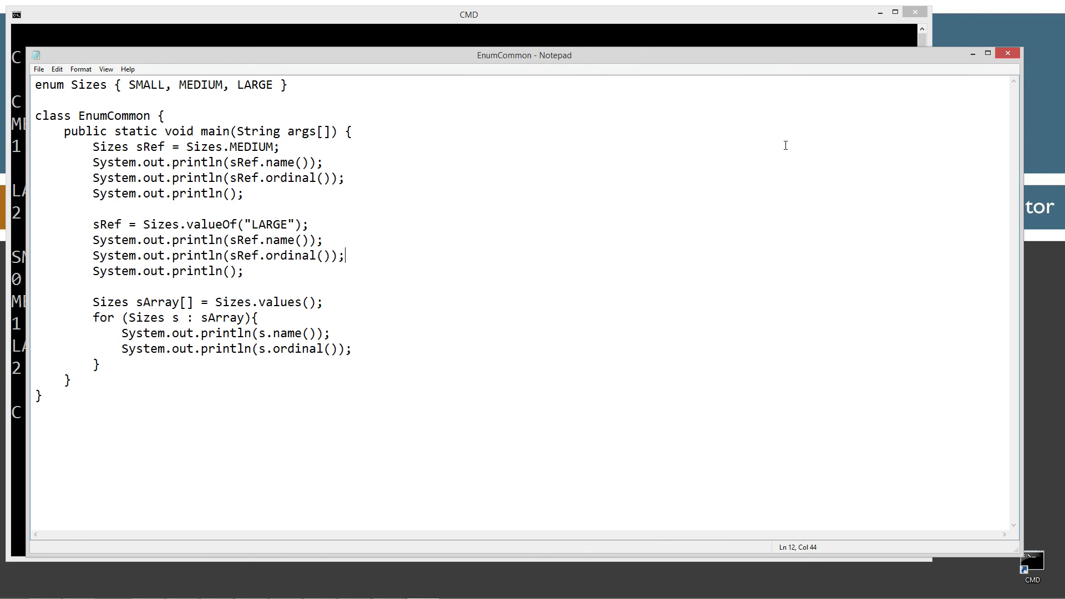
- Minimize Notepad so only the CMD run output with all sizes and ordinals shows
{"action": "left_click", "coordinate": [968, 54]}
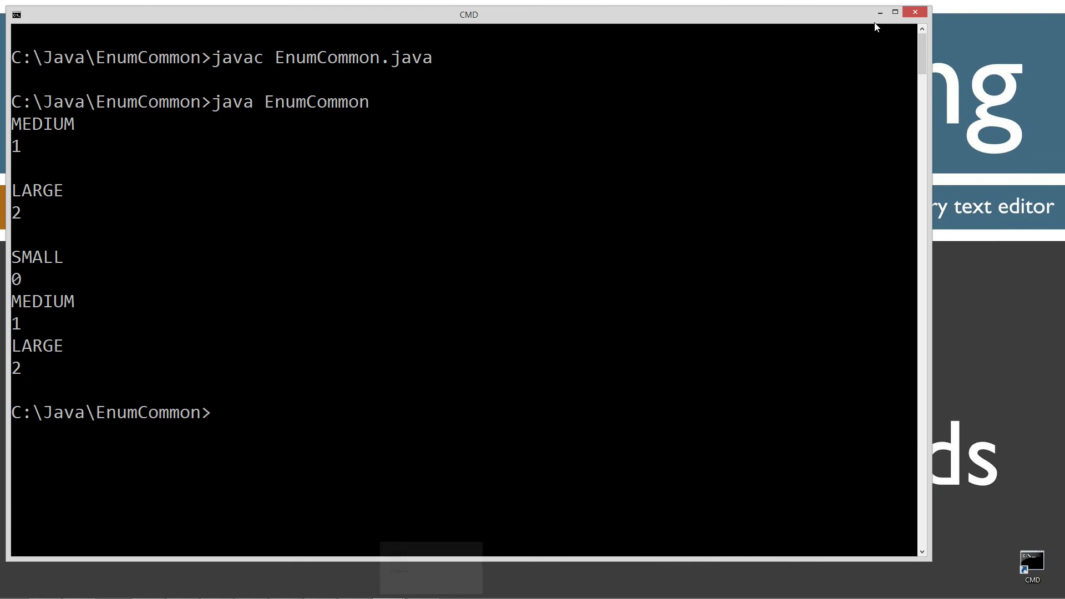